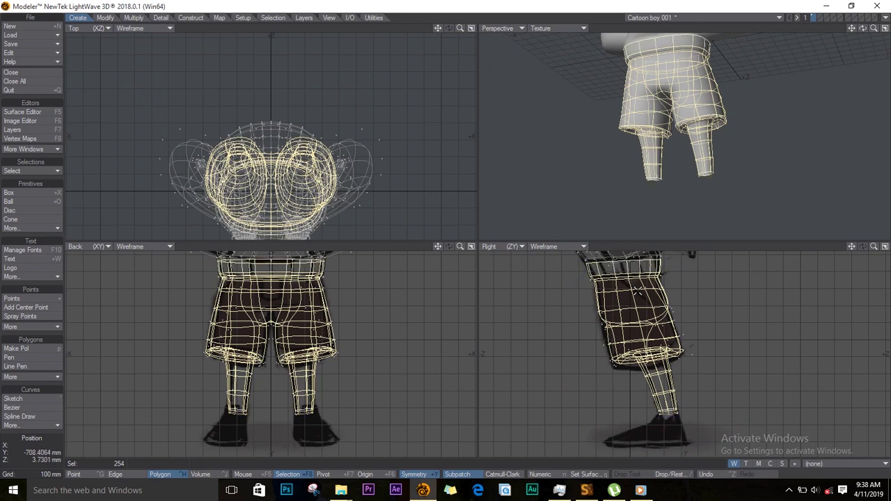
Step: Select the edge loop at the upper seam of the sweater's waistband and scale it slightly
key("t")
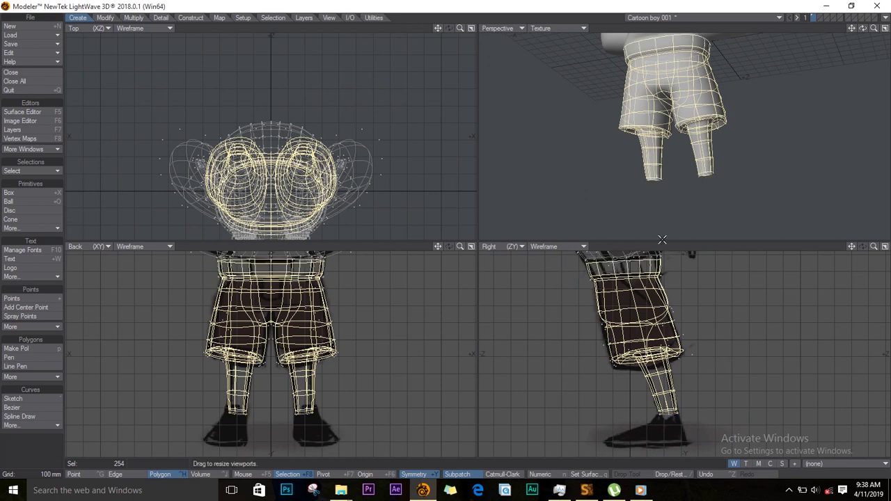
key("ctrl+g")
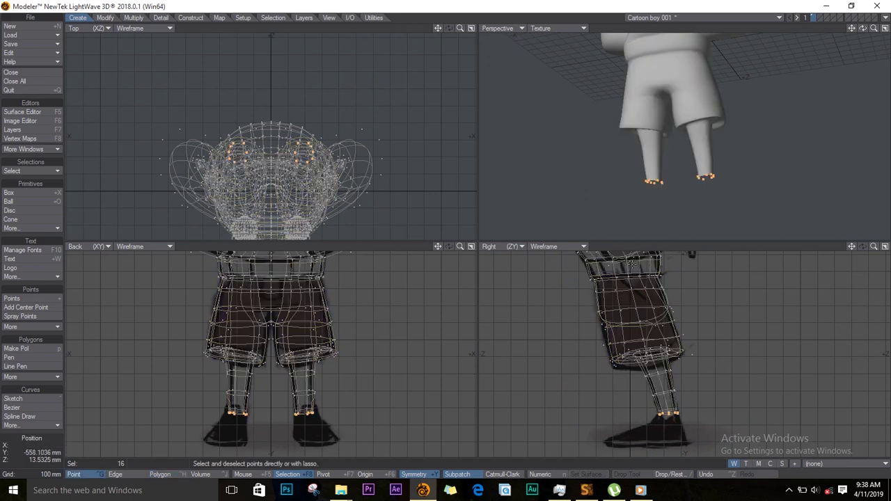
key("ctrl+h")
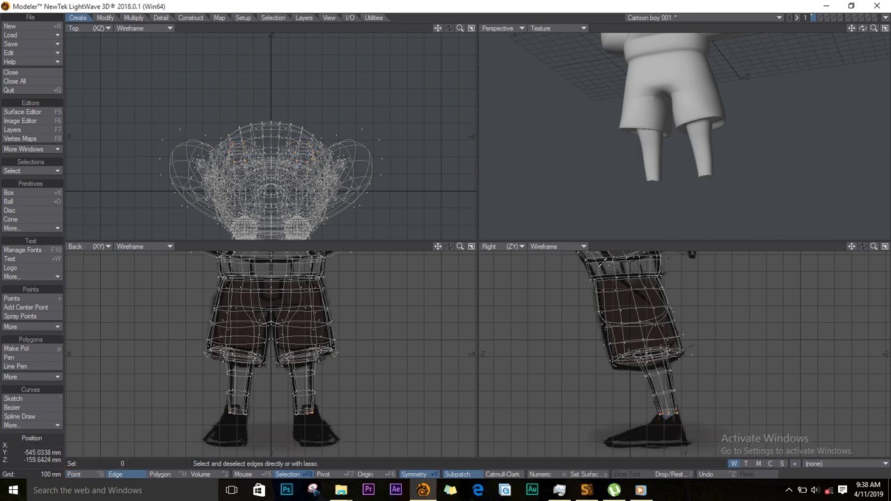
left_click(593, 261)
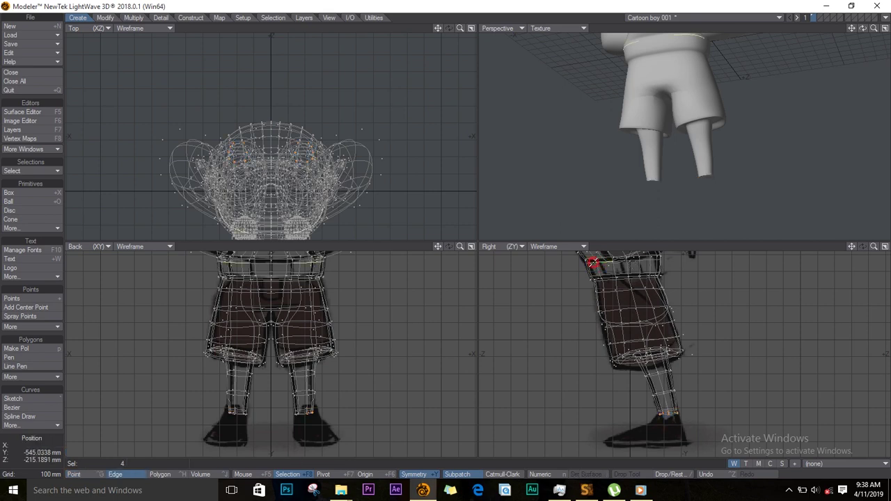
left_click(31, 171)
left_click(34, 175)
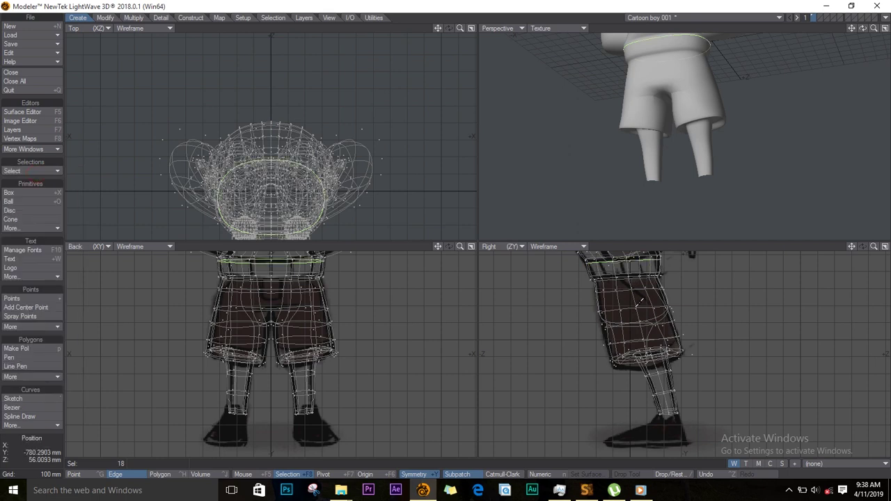
key("shift+h")
left_click_drag(270, 270, 294, 271)
key("slash")
Step: Reselect the edge loop along the top of the waistband and move it slightly down and forward
key("a")
left_click_drag(863, 29, 677, 94)
left_click_drag(709, 165, 814, 177, "ctrl+alt")
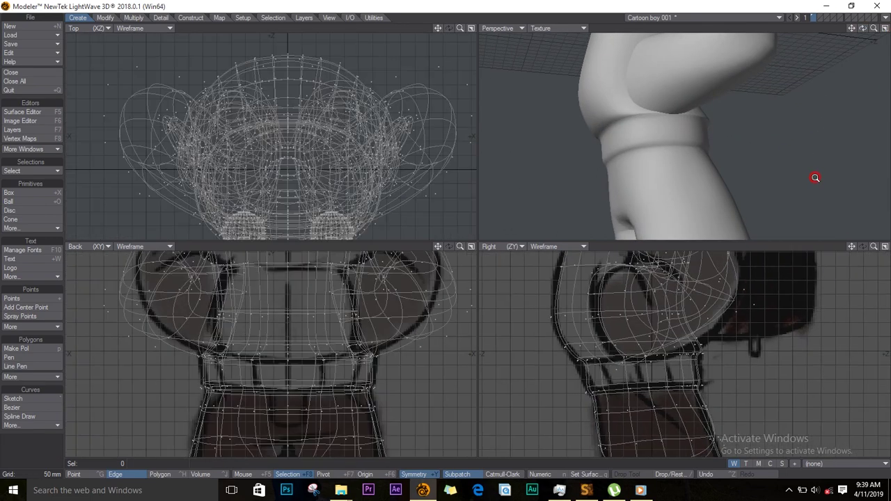
key("space")
key("space")
key("space")
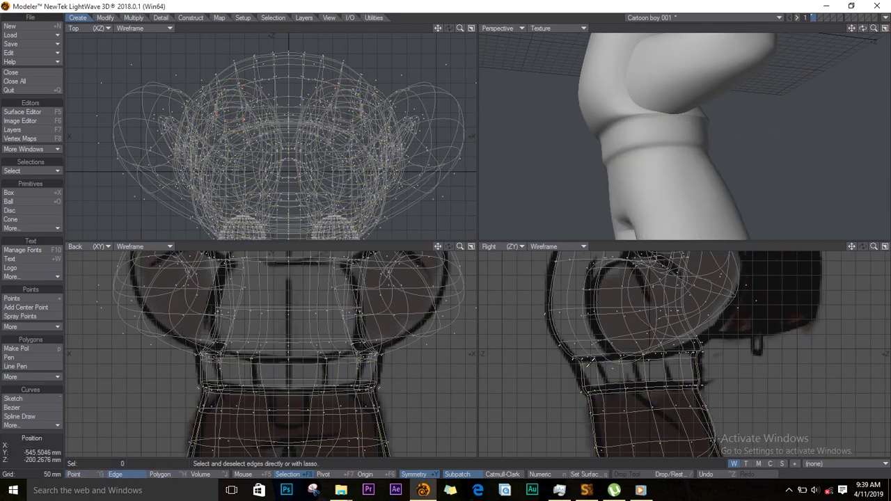
left_click(590, 361)
left_click(677, 359)
left_click(46, 170)
left_click(46, 169)
key("shift+h")
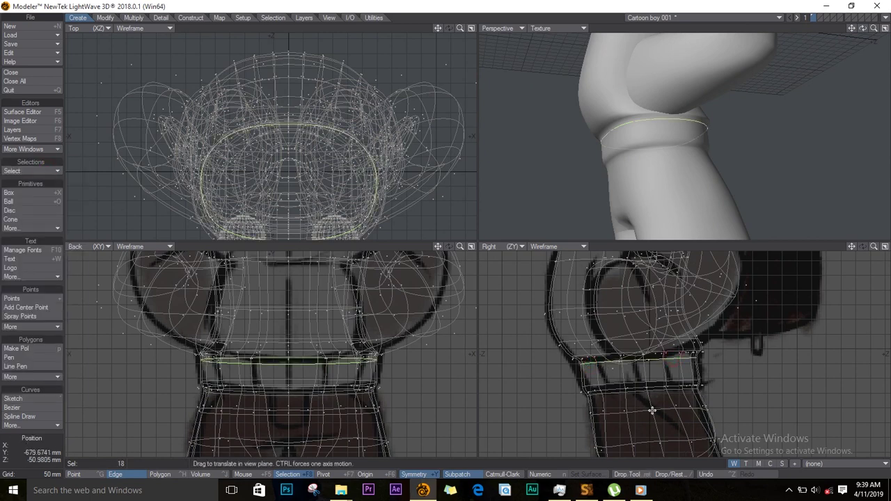
left_click_drag(621, 366, 699, 357)
key("t")
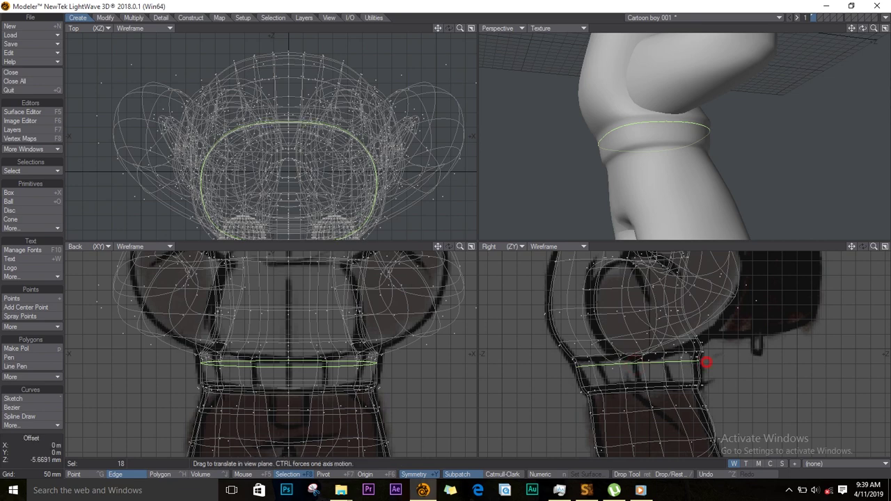
Step: Enlarge the selected waistband loop slightly around the body's centre and clear the selection
key("shift+h")
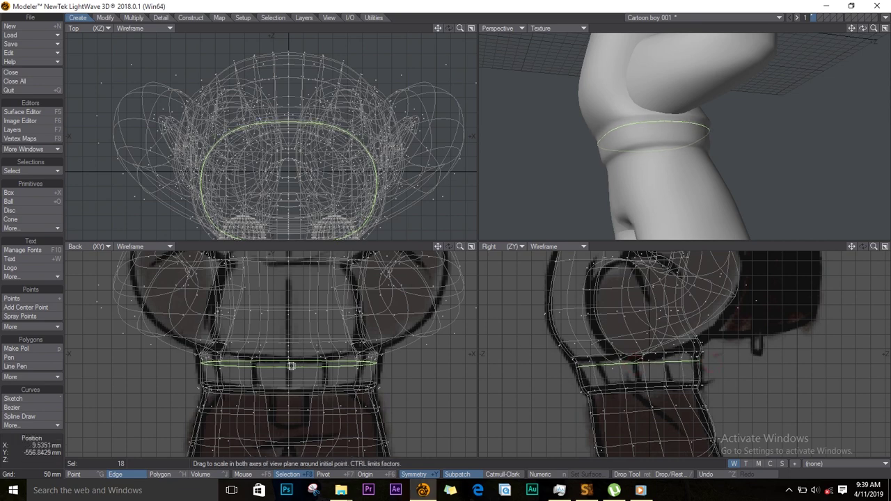
left_click_drag(290, 367, 295, 367)
key("Return")
key("slash")
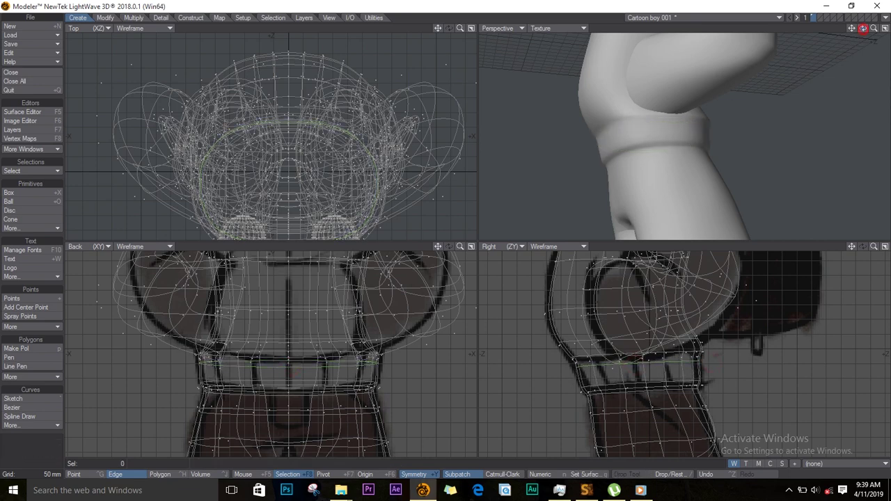
Step: Select the inner edge loops inside both leg openings of the shorts and move them down toward the hem
key("a")
mouse_move(864, 30)
left_mouse_down()
mouse_move(887, 6)
mouse_move(701, 105)
mouse_move(287, 79)
mouse_move(299, 54)
mouse_move(520, 81)
mouse_move(700, 119)
mouse_move(887, 103)
mouse_move(754, 80)
mouse_move(768, 119)
mouse_move(737, 119)
left_mouse_up()
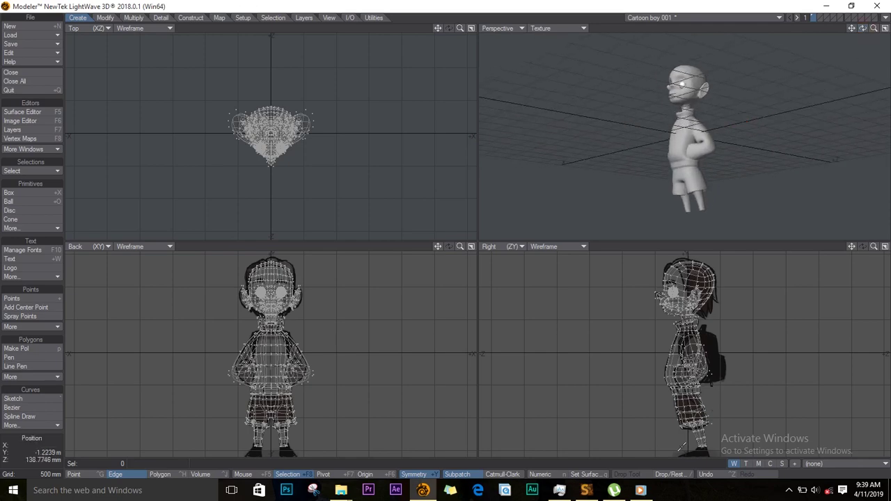
left_click_drag(701, 428, 766, 337, "ctrl+alt")
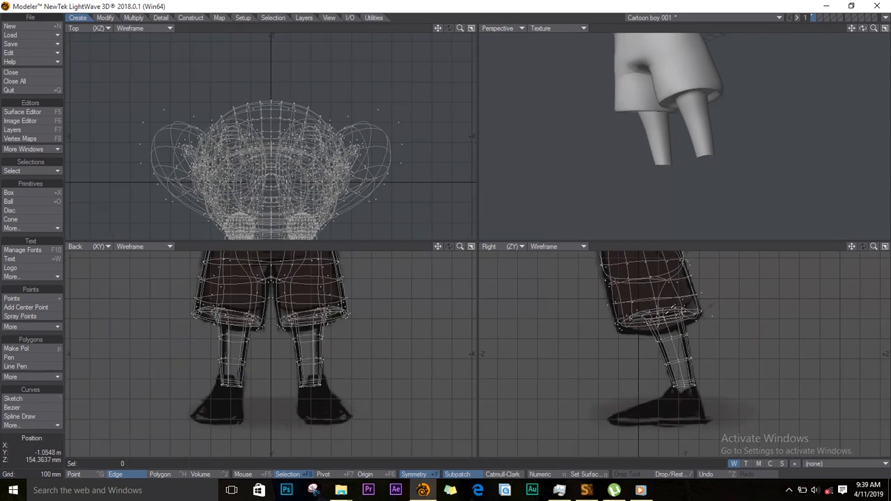
left_click_drag(699, 101, 756, 105, "ctrl+alt")
mouse_move(863, 28)
left_mouse_down()
mouse_move(802, 107)
mouse_move(886, 54)
mouse_move(864, 28)
left_mouse_up()
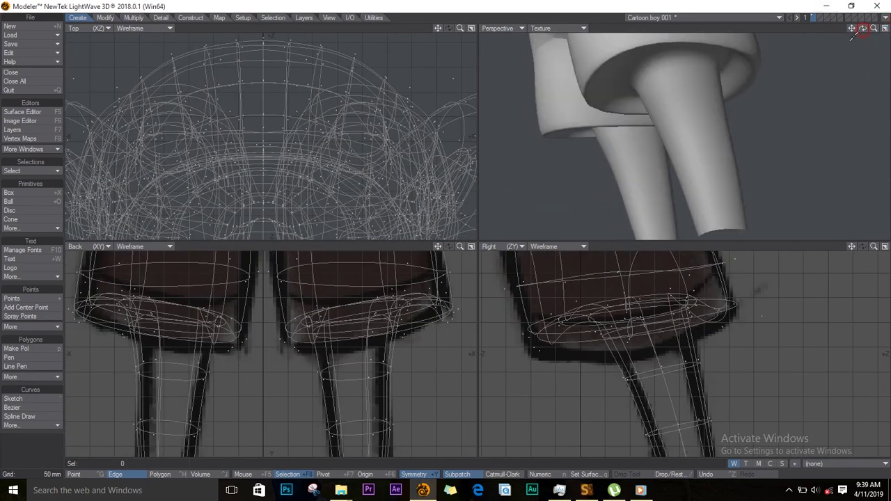
left_click(654, 47)
left_click(651, 49)
left_click(303, 323)
left_click(414, 310)
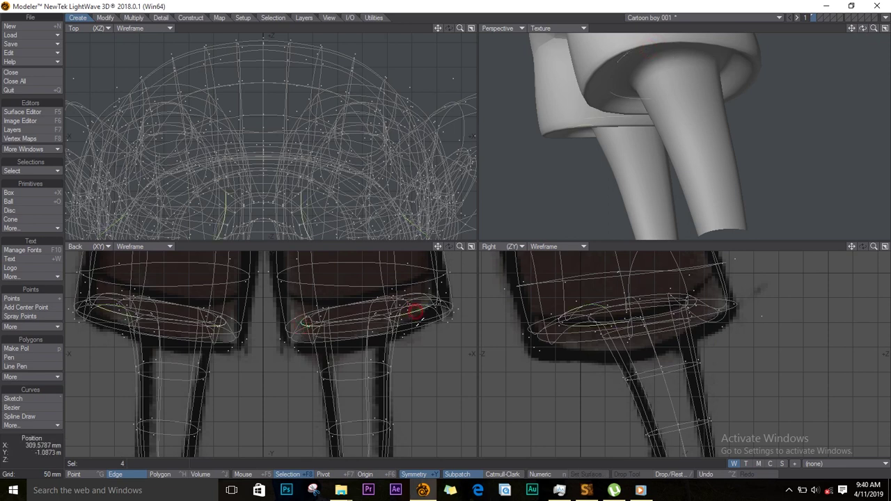
left_click(50, 171)
left_click(53, 176)
key("t")
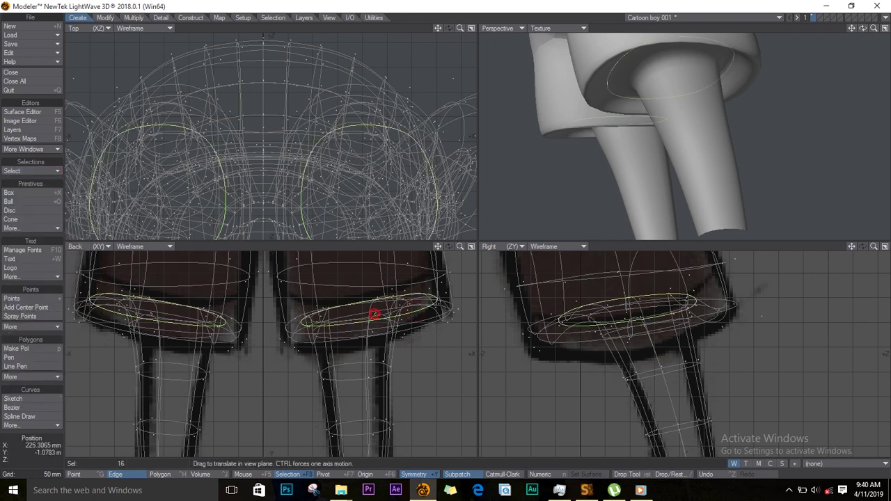
left_click_drag(373, 313, 367, 341)
key("Return")
key("slash")
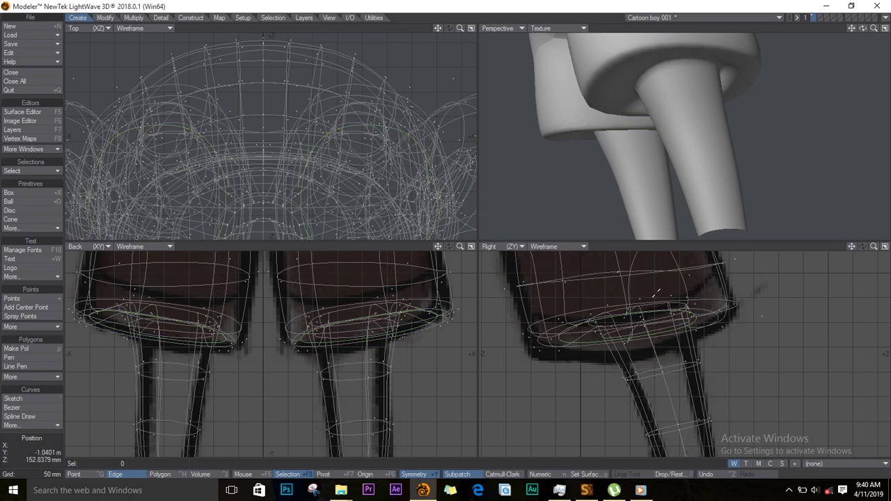
key("a")
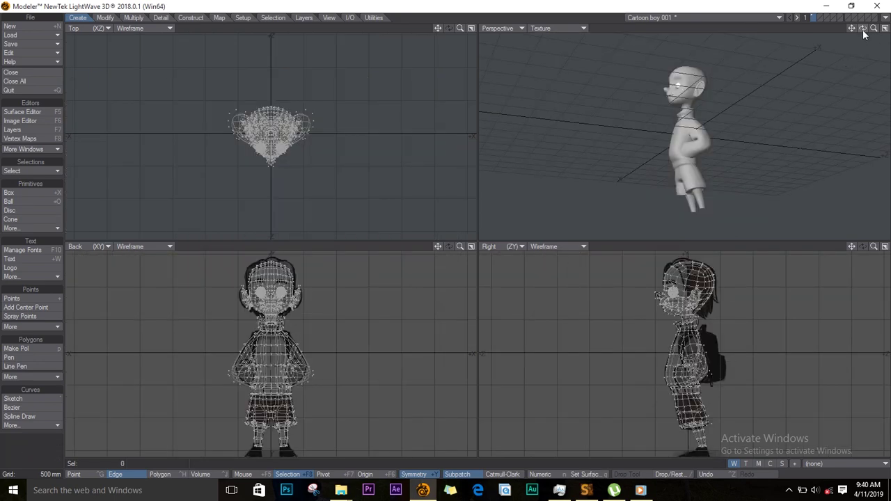
mouse_move(862, 28)
left_mouse_down()
mouse_move(541, 50)
mouse_move(645, 150)
mouse_move(805, 79)
mouse_move(760, 76)
mouse_move(674, 205)
mouse_move(634, 49)
mouse_move(855, 35)
left_mouse_up()
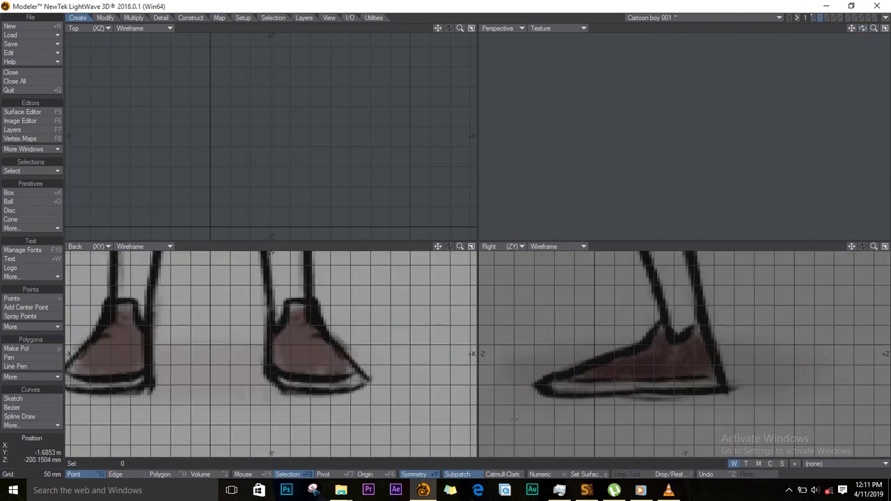
Step: Create a flat box over the sole of the +X-side shoe in the reference, fitted to its width, with three segments across
left_click(14, 192)
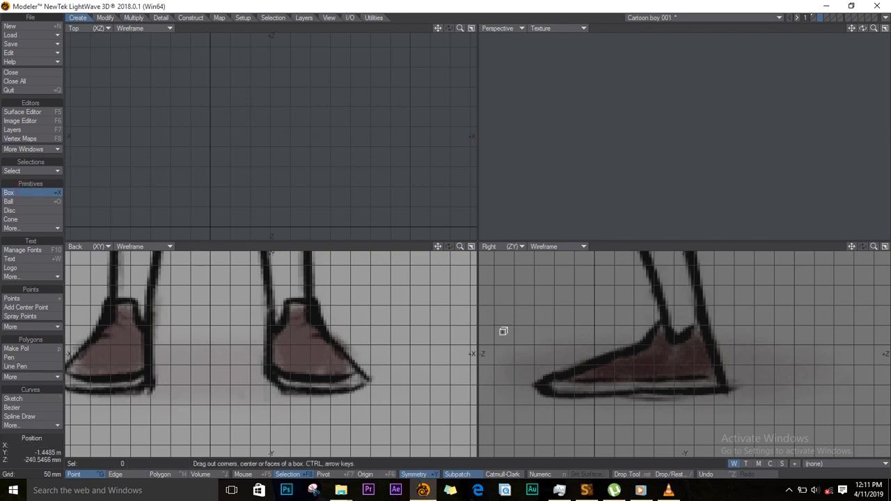
left_click_drag(543, 397, 726, 380)
left_click_drag(246, 169, 369, 169)
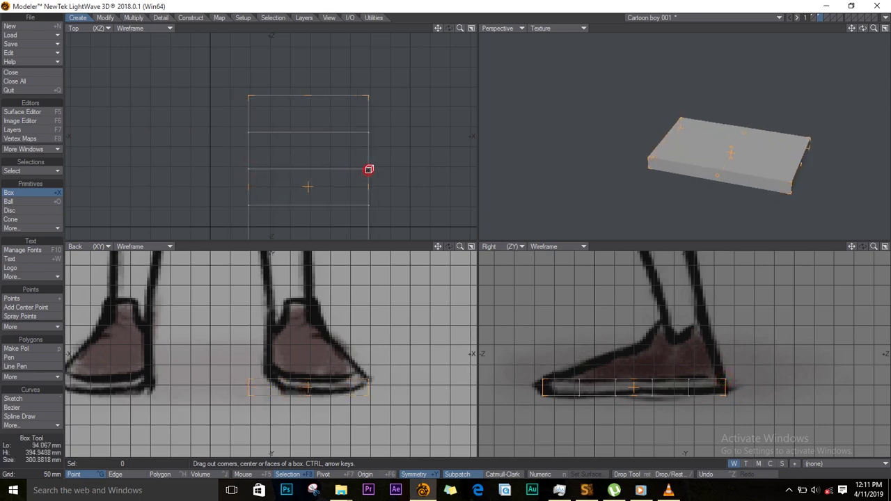
left_click_drag(247, 188, 271, 188)
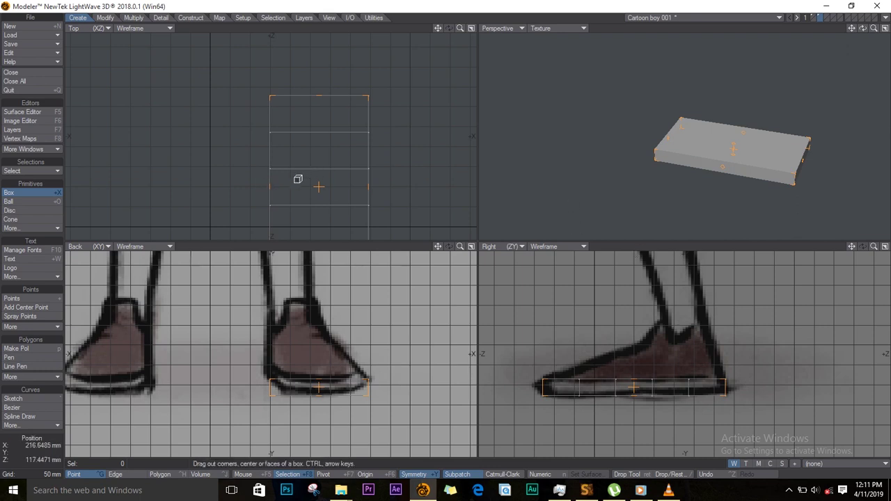
key("Right")
key("Right")
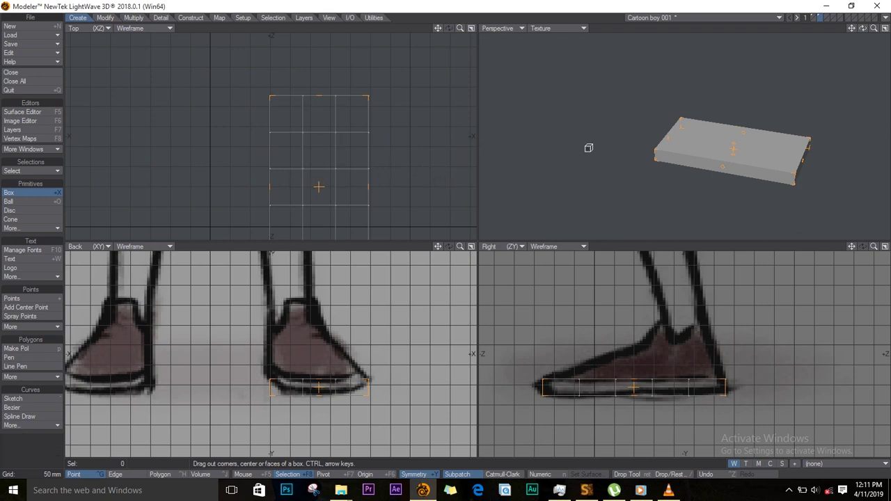
key("space")
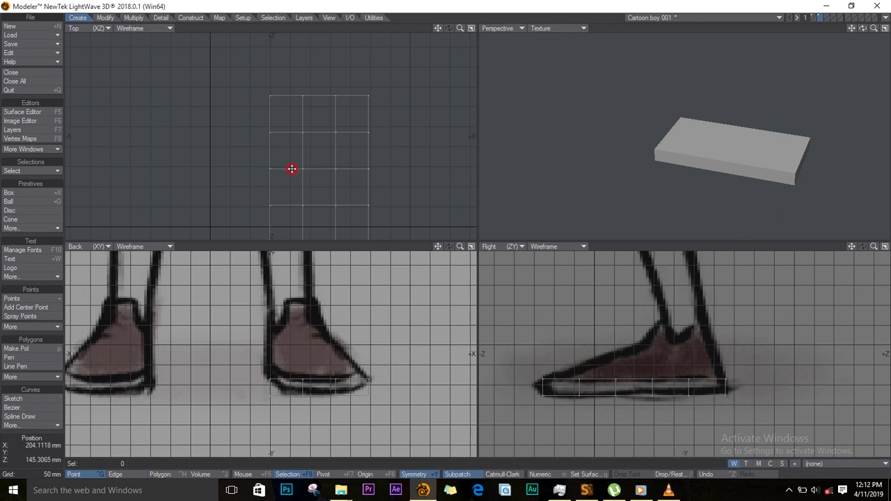
Step: Round the toe end of the sole by moving its front corner and edge points, and adjust the row behind it
left_click_drag(292, 170, 291, 81, "alt")
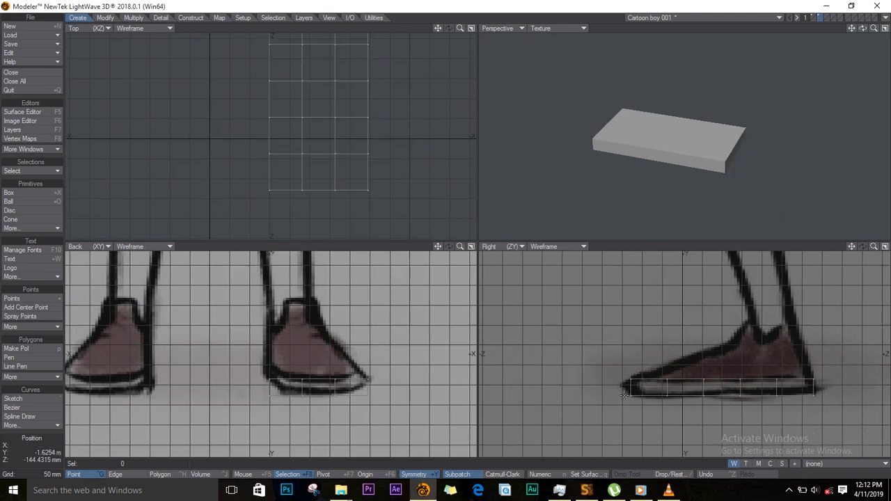
key("t")
left_click_drag(271, 192, 282, 178)
left_click_drag(369, 187, 363, 177)
left_click_drag(307, 189, 334, 186)
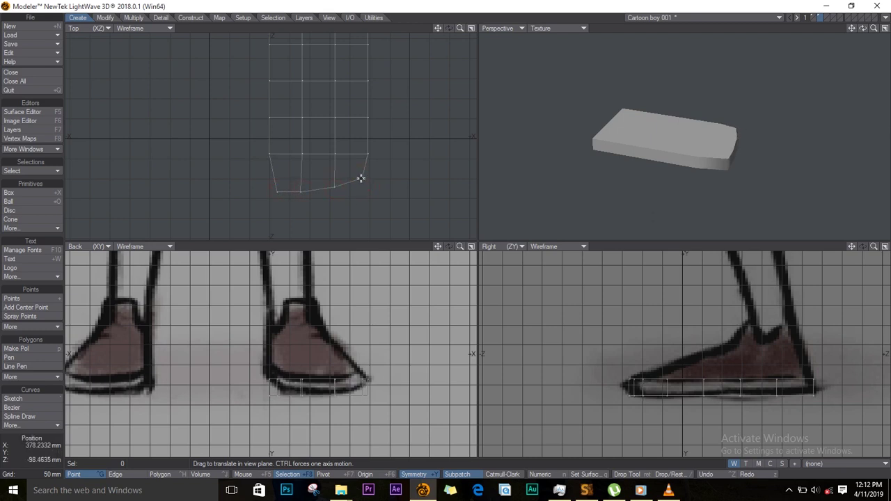
left_click_drag(301, 157, 300, 160)
left_click_drag(369, 154, 374, 148)
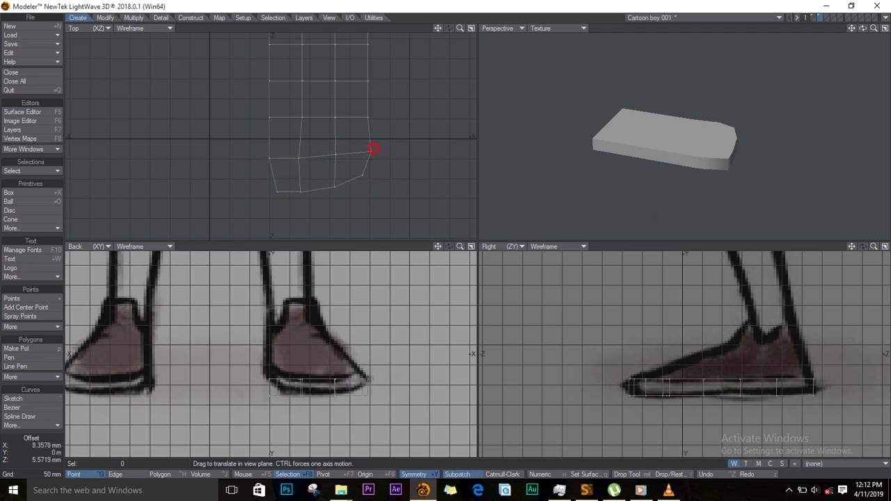
Step: Curve the middle of the sole by pulling the inner side in at the arch and adjusting the outer side points
left_click_drag(269, 117, 268, 121)
mouse_move(270, 81)
left_mouse_down()
mouse_move(289, 79)
mouse_move(275, 79)
left_mouse_up()
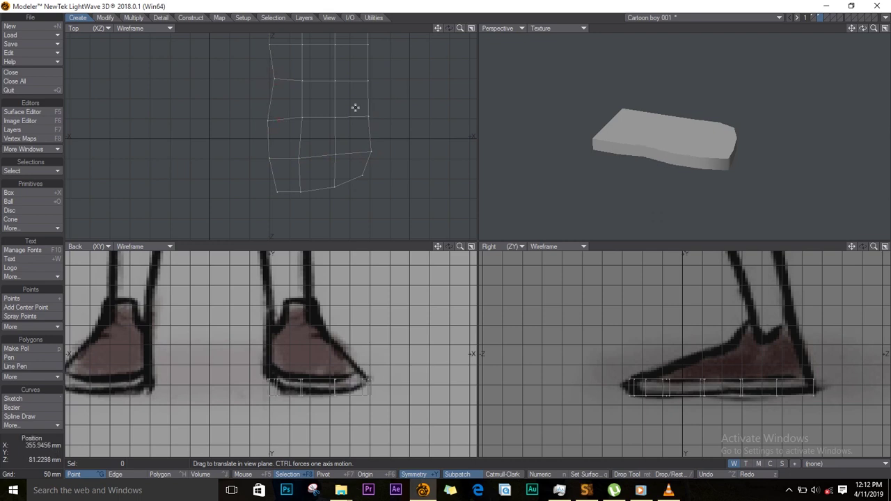
left_click_drag(368, 116, 371, 115)
left_click_drag(367, 82, 367, 80)
Step: Round the heel end by moving its middle points back and its corners inward, and adjust the row ahead of it
left_click_drag(336, 114, 339, 221, "alt")
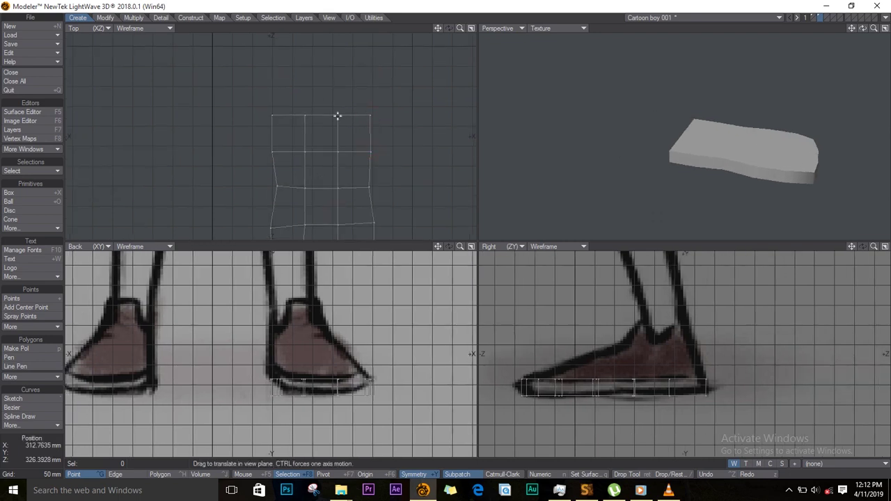
left_click_drag(304, 117, 334, 101)
left_click_drag(267, 115, 280, 116)
left_click_drag(370, 115, 365, 115)
left_click_drag(372, 152, 336, 153)
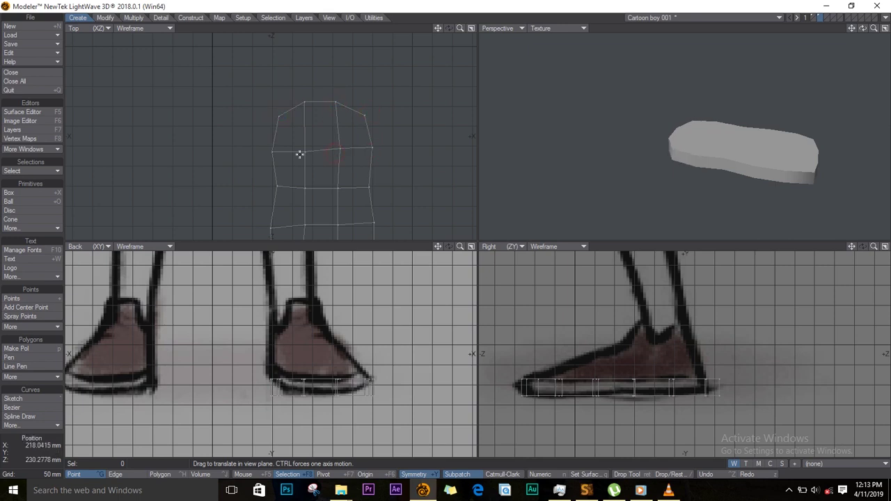
Step: Refine the sole's arch by repositioning the side points and shifting the inner lengthwise row's midsole points toward the outer side
left_click_drag(314, 238, 204, 124, "alt")
left_click_drag(204, 156, 201, 160)
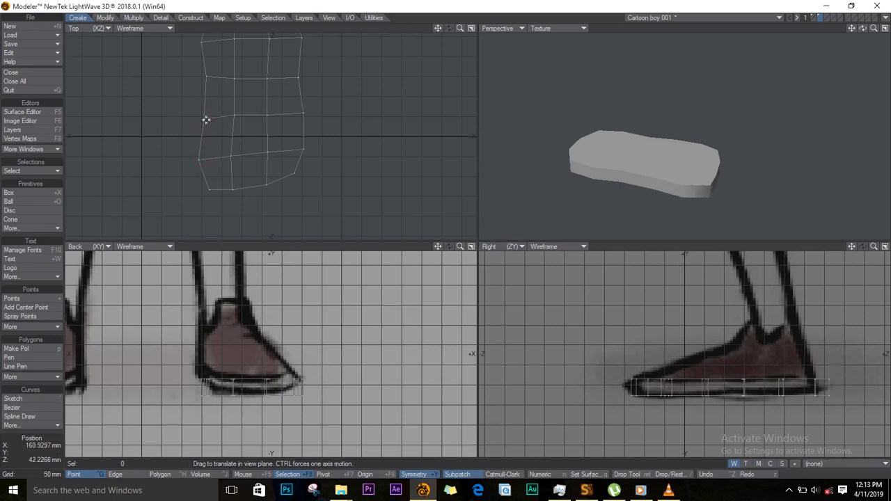
left_click_drag(205, 120, 209, 118)
left_click_drag(207, 78, 209, 79)
left_click_drag(298, 76, 300, 77)
left_click_drag(234, 113, 266, 161, "alt")
left_click_drag(260, 122, 269, 123)
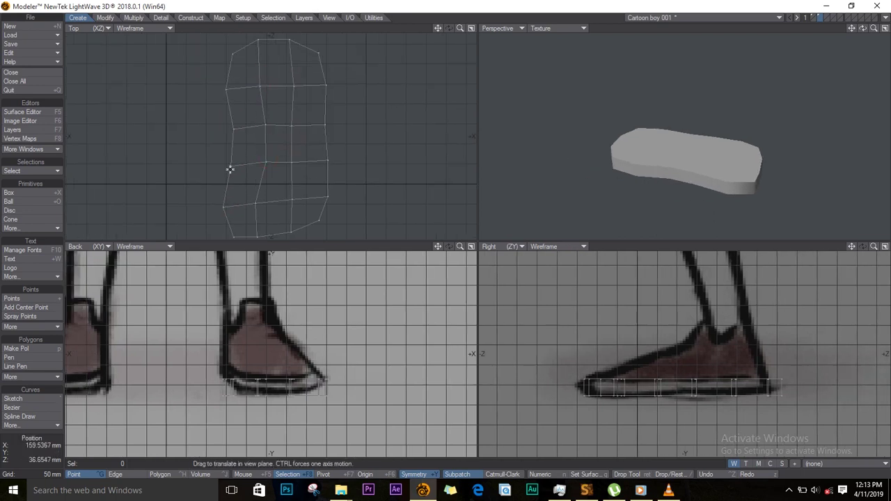
left_click_drag(265, 164, 266, 166)
Step: Narrow the heel by moving the side and corner points on both sides inward
left_click_drag(327, 86, 314, 52)
left_click_drag(322, 82, 319, 83)
left_click_drag(227, 89, 233, 91)
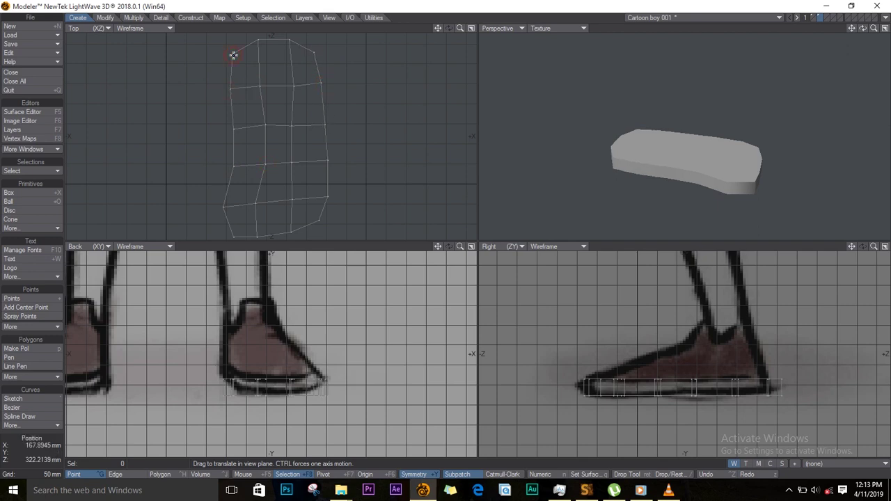
left_click_drag(233, 55, 235, 56)
Step: Extend the sole's toe into a tapered tip by moving the front edge points forward and adjusting their neighbours
left_click_drag(257, 197, 239, 149, "alt")
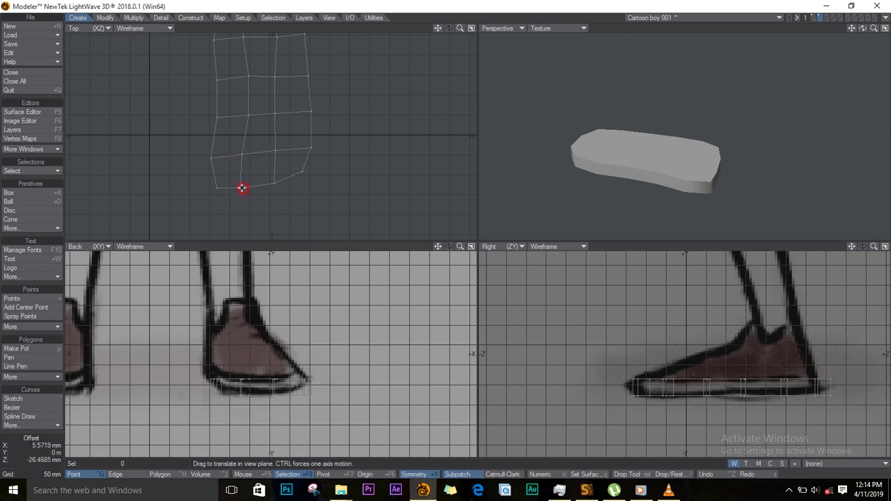
mouse_move(243, 188)
left_mouse_down()
mouse_move(239, 197)
mouse_move(269, 190)
mouse_move(242, 200)
left_mouse_up()
left_click_drag(271, 188, 271, 194)
mouse_move(271, 136)
left_mouse_down("alt")
mouse_move(259, 199)
mouse_move(262, 142)
left_mouse_up("alt")
left_click_drag(236, 207, 235, 209)
left_click_drag(263, 202, 265, 195)
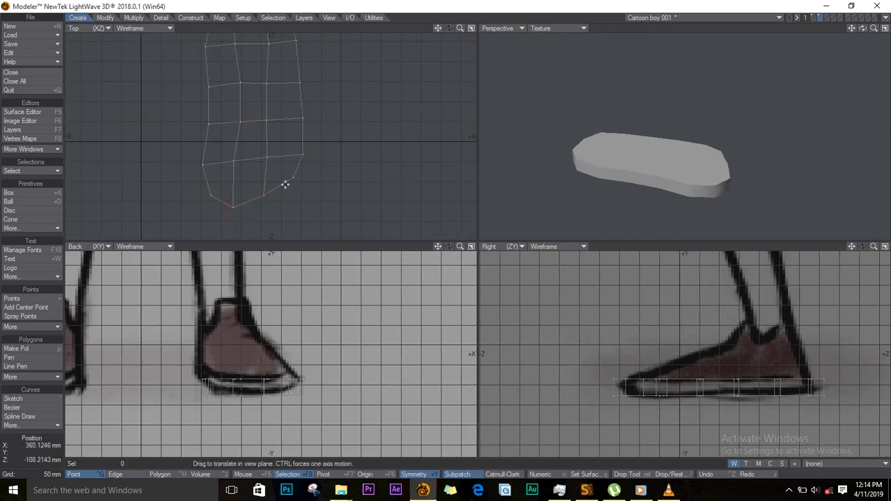
Step: Smooth the sole's outline by shifting points inward and along both sides between the toe and the heel
left_click_drag(303, 154, 284, 169, "alt")
left_click_drag(280, 97, 276, 96)
left_click_drag(277, 54, 274, 53)
left_click_drag(281, 132, 280, 132)
left_click_drag(266, 124, 300, 180, "alt")
left_click_drag(224, 194, 227, 193)
left_click_drag(223, 154, 229, 153)
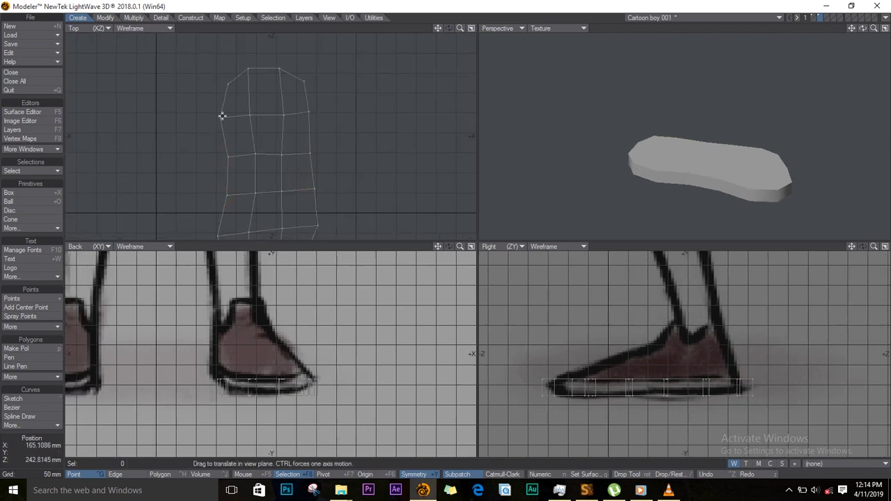
left_click_drag(222, 117, 224, 114)
Step: Stretch-scale the whole sole lengthwise in the side view to fit the shoe reference from toe to heel
left_click_drag(232, 175, 176, 84, "alt")
left_click_drag(863, 29, 860, 35)
key("h")
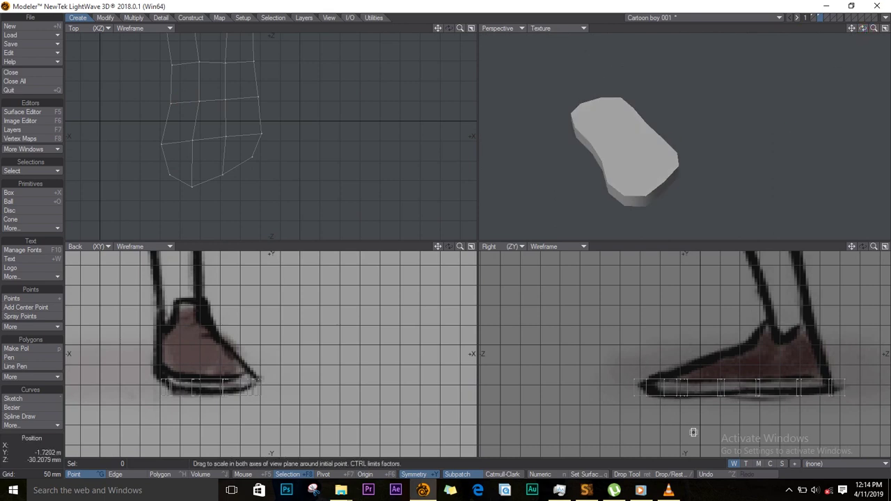
left_click_drag(730, 390, 725, 389)
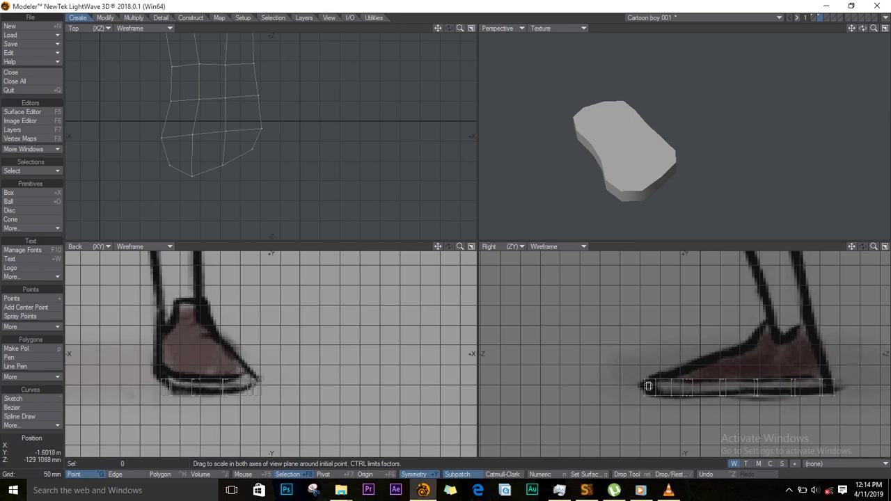
key("space")
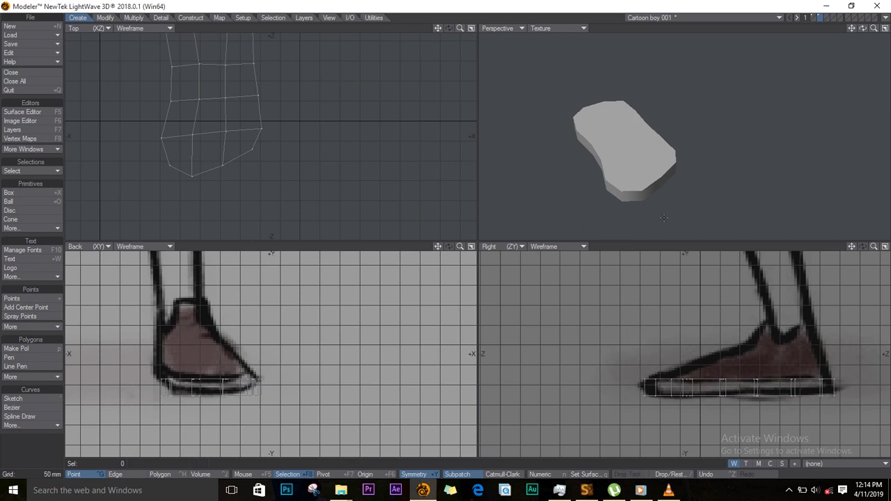
Step: Select the sole's upper points, scale them slightly, and lower them about 12.5 mm to slope the sole's sides
mouse_move(642, 386)
right_mouse_down()
mouse_move(846, 376)
mouse_move(630, 382)
right_mouse_up()
key("h")
left_click_drag(690, 386, 688, 385)
key("t")
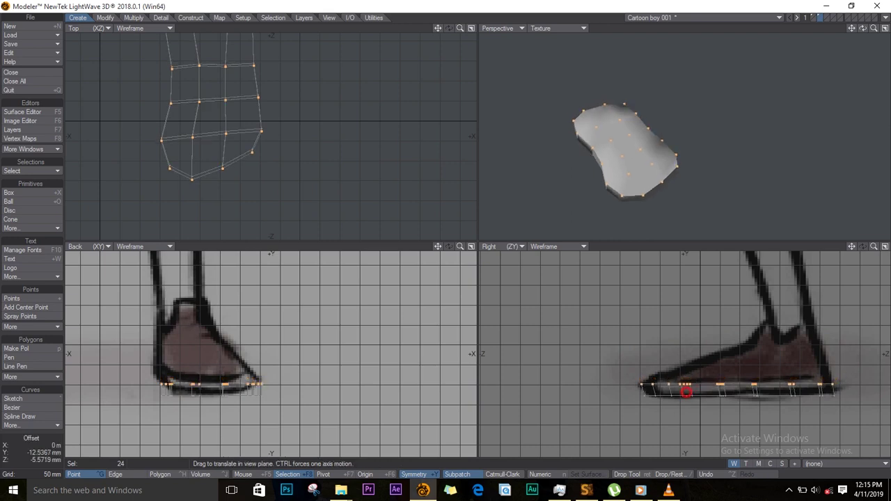
key("space")
Step: Delete the sole's top-face polygons and set the perspective display to Textured Wire
key("space")
key("space")
mouse_move(658, 153)
left_mouse_down()
mouse_move(613, 117)
mouse_move(593, 125)
mouse_move(613, 153)
mouse_move(648, 174)
mouse_move(661, 165)
left_mouse_up()
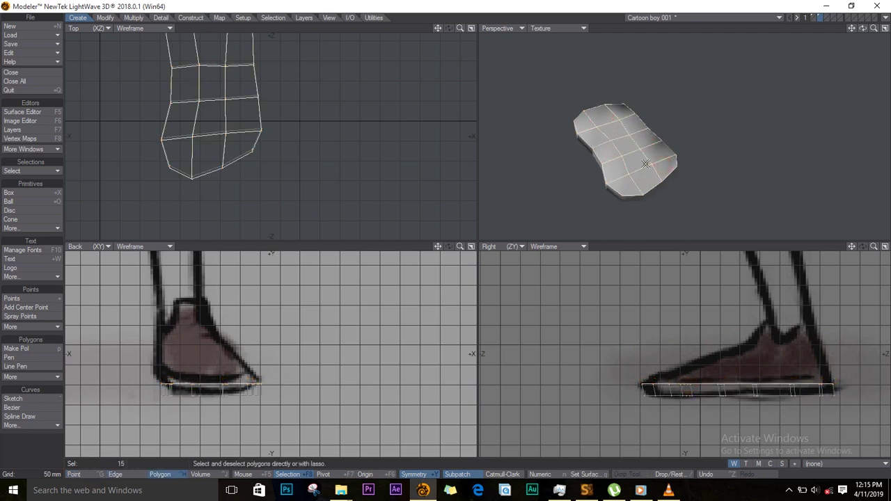
key("Delete")
left_click(583, 29)
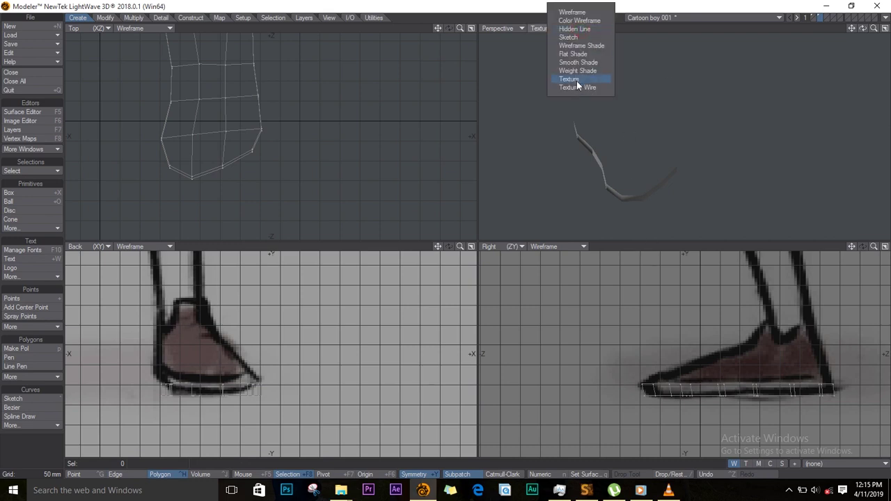
left_click(592, 89)
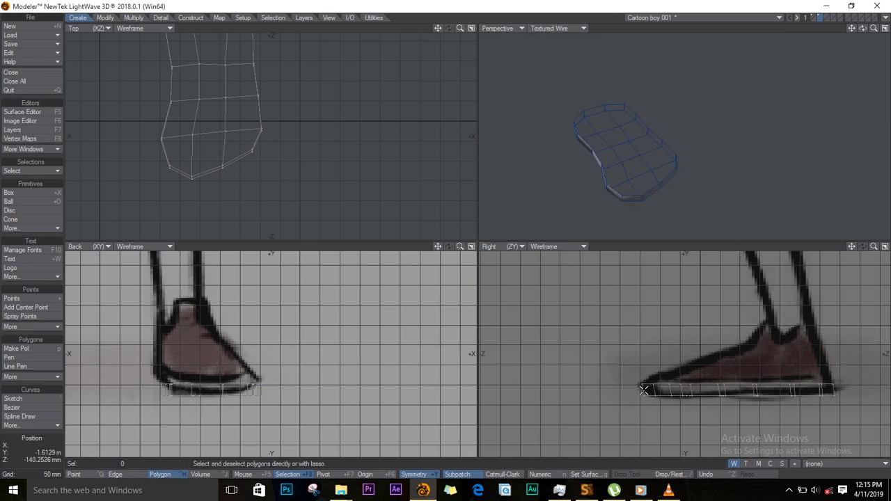
Step: Extend the sole's open top edge loop upward and scale the new rim lengthwise to follow the side reference
key("ctrl+h")
mouse_move(644, 389)
right_mouse_down()
mouse_move(780, 326)
mouse_move(836, 382)
mouse_move(713, 404)
right_mouse_up()
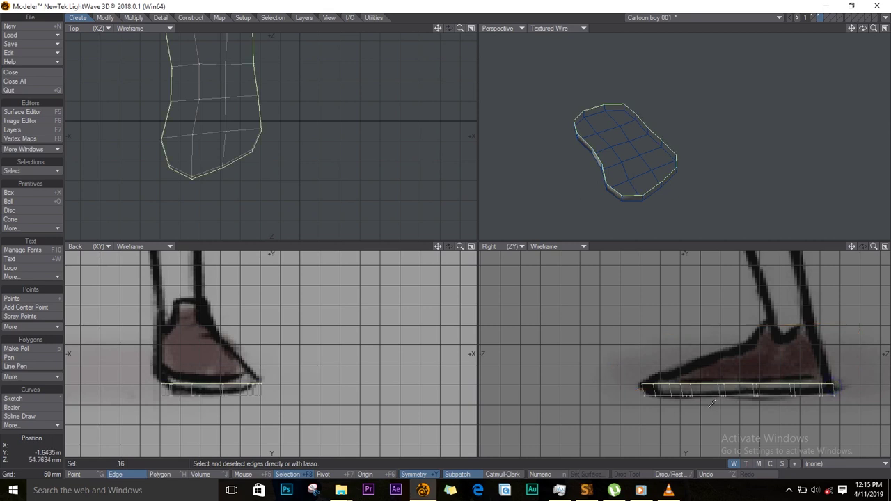
key("e")
key("t")
left_click_drag(697, 381, 713, 372)
key("h")
mouse_move(655, 376)
left_mouse_down()
mouse_move(644, 378)
mouse_move(659, 376)
left_mouse_up()
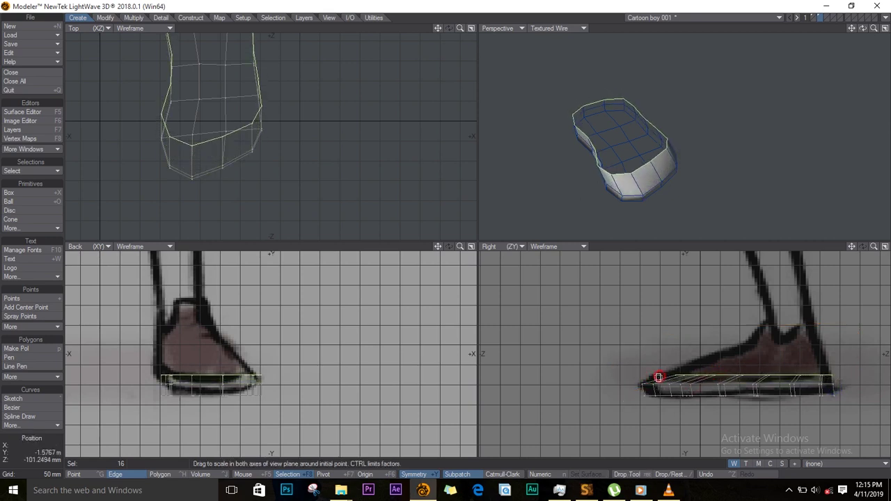
left_click_drag(756, 369, 665, 377)
key("t")
key("h")
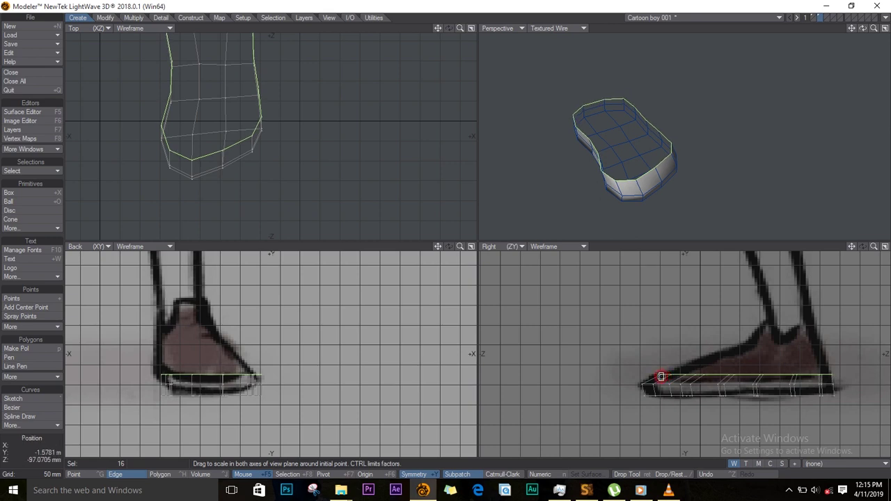
key("space")
key("slash")
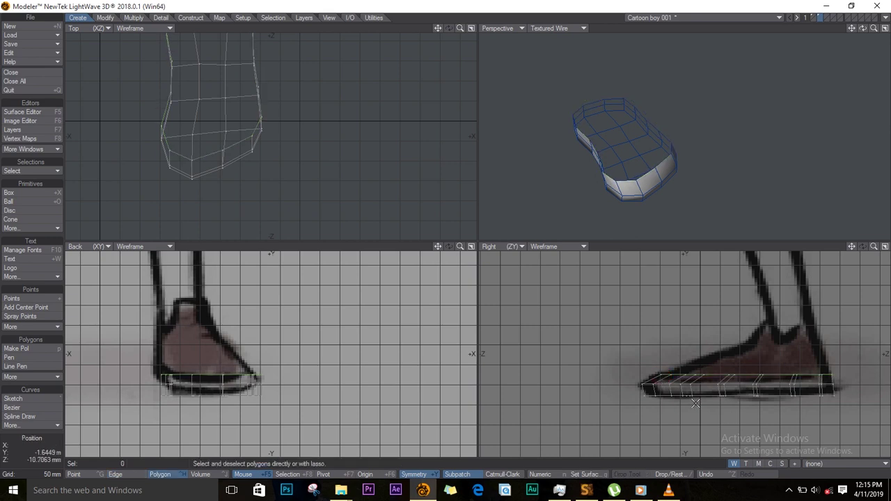
Step: Smooth the shoe mesh with subpatches, lower the open rim loop slightly, and shrink it inward to form a ledge
key("ctrl+h")
key("ctrl+g")
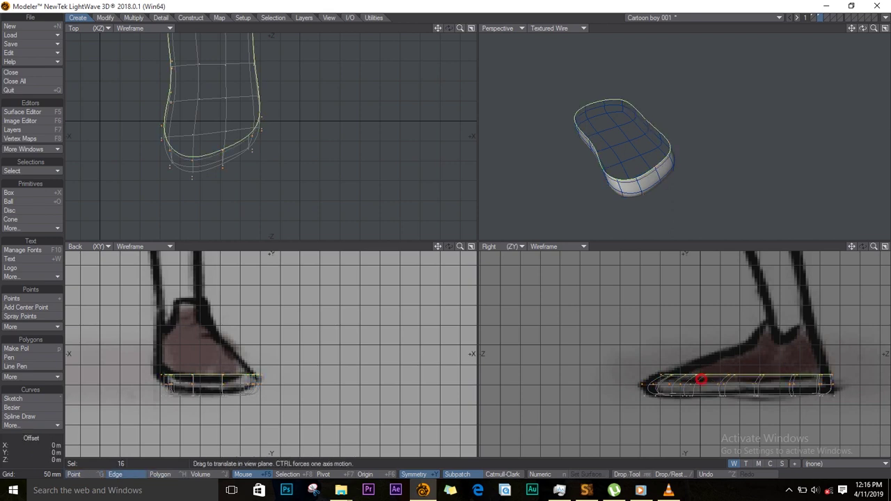
left_click_drag(701, 380, 702, 382)
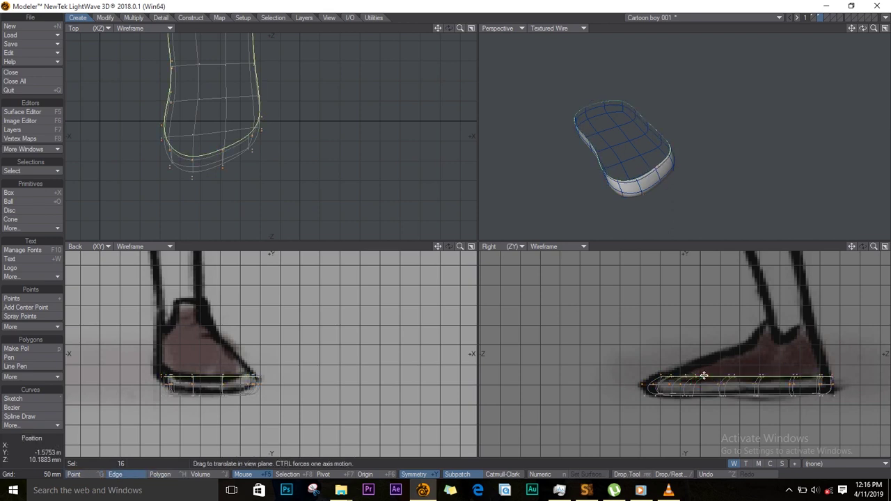
key("shift+h")
key("shift+a")
left_click_drag(269, 133, 266, 135)
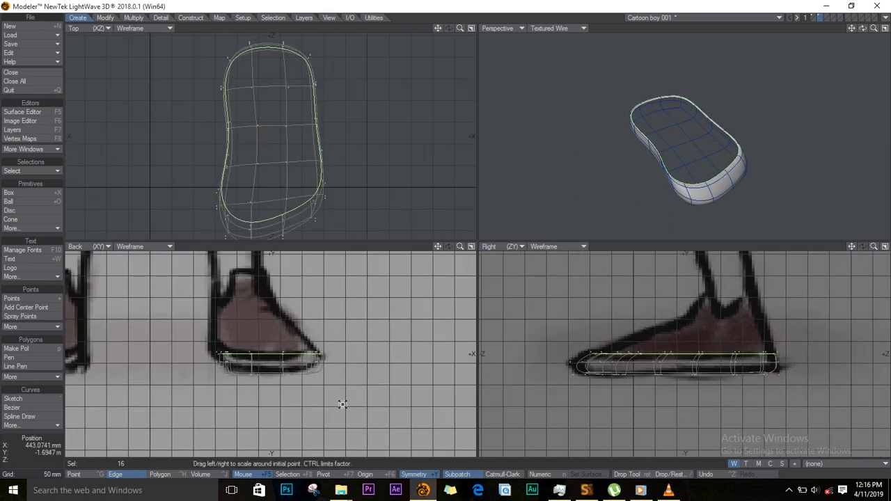
Step: Raise the rim toward the ankle in two tiers, the first about 42 mm up and 81 mm back, shortening it to the side reference
key("t")
left_click_drag(628, 348, 685, 328)
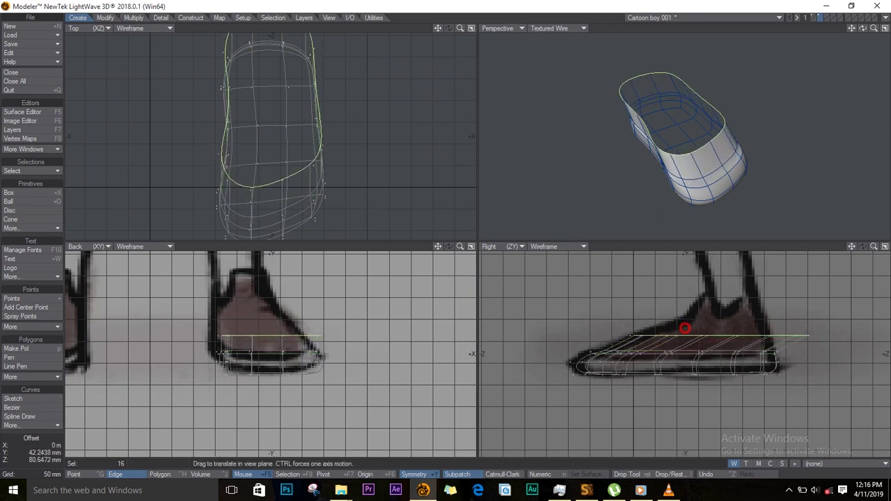
key("h")
left_click_drag(620, 332, 609, 326)
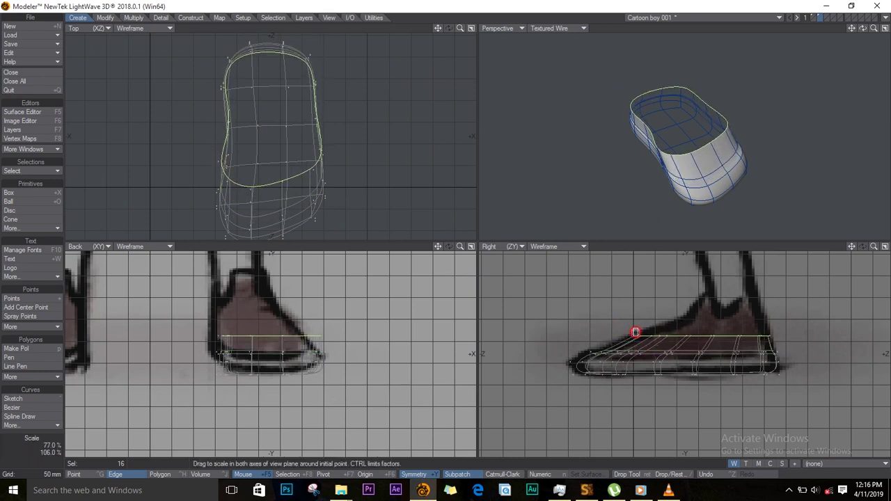
key("t")
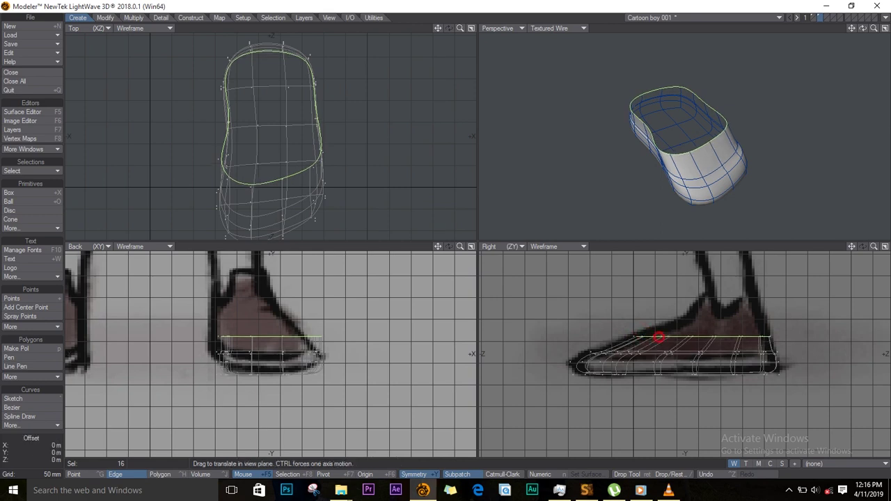
left_click_drag(658, 337, 657, 338)
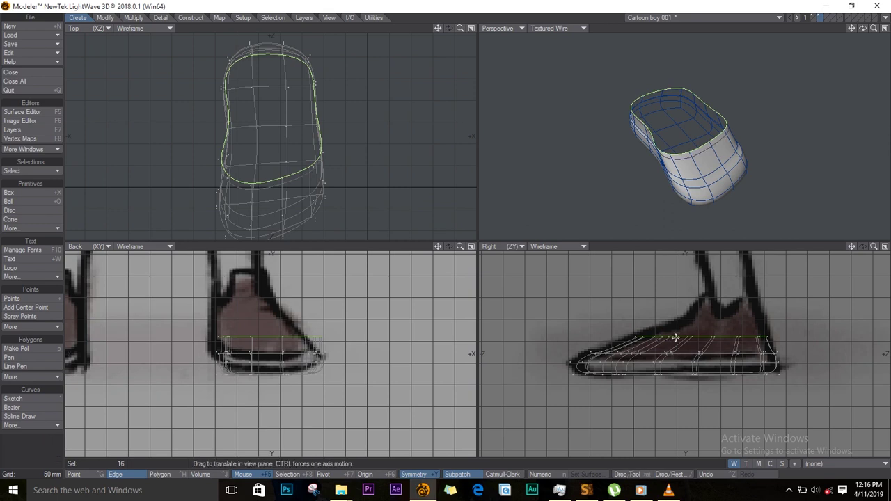
left_click_drag(675, 337, 690, 318)
key("h")
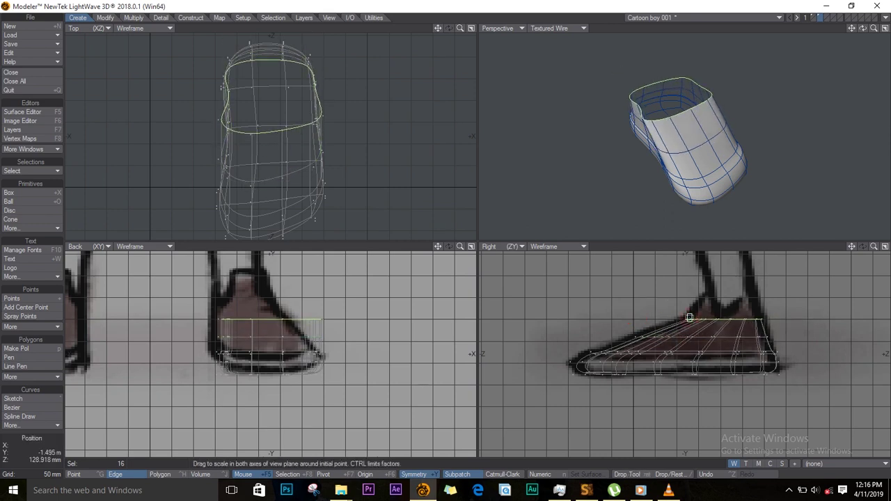
Step: Expand the edge selection over the shoe upper's tiers and narrow them widthwise inside the sole
key("shift+]")
key("shift+]")
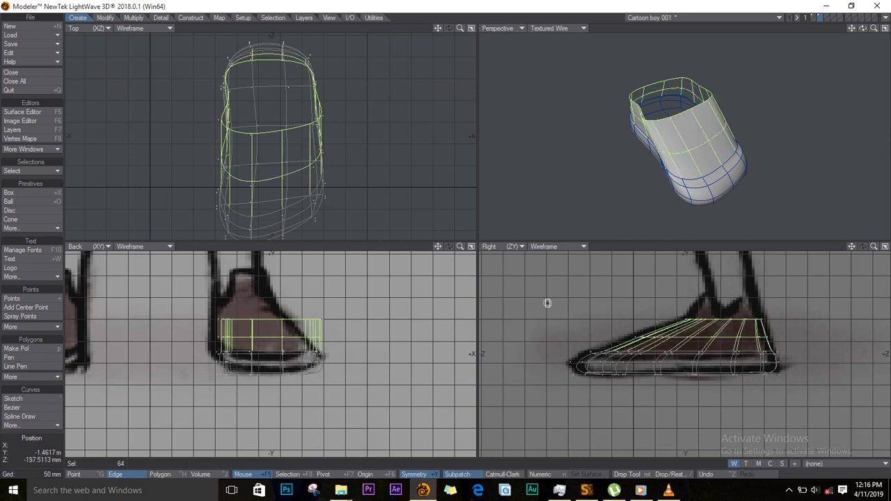
key("Return")
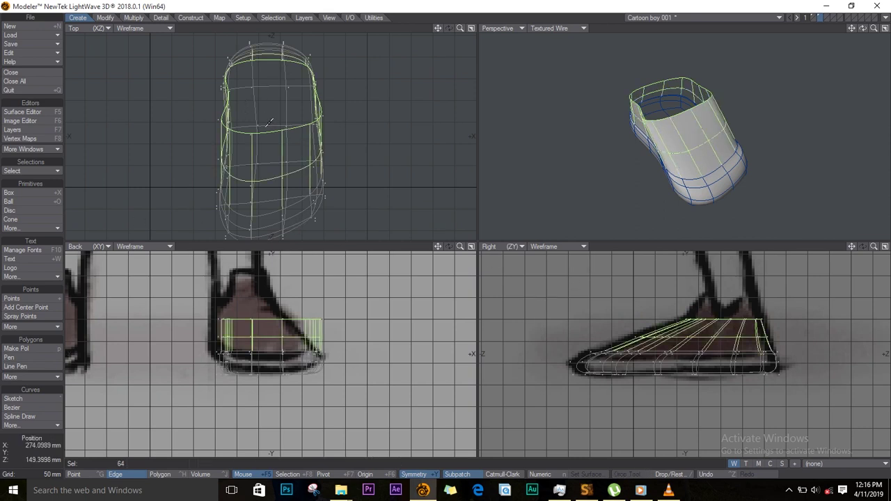
left_click_drag(268, 123, 249, 115)
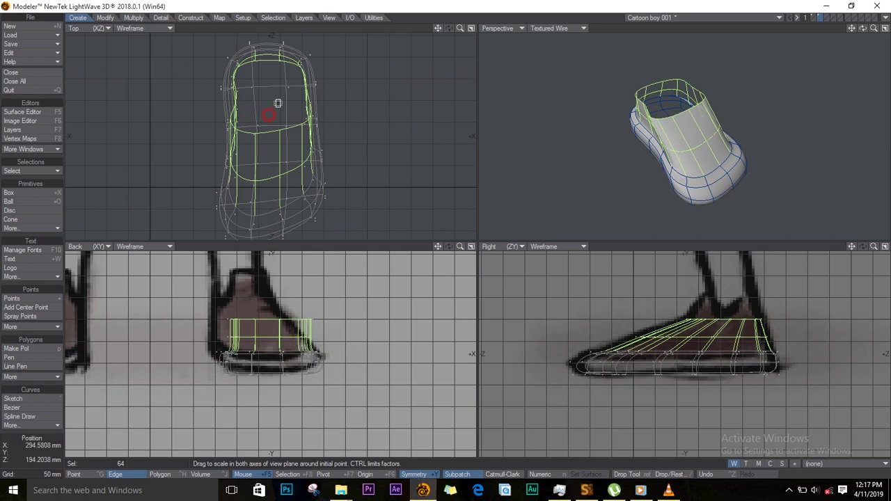
Step: Contract the selection to the ankle opening, narrow it, and reposition its points into a rounder outline
key("shift+[")
left_click_drag(256, 135, 263, 119)
key("shift+[")
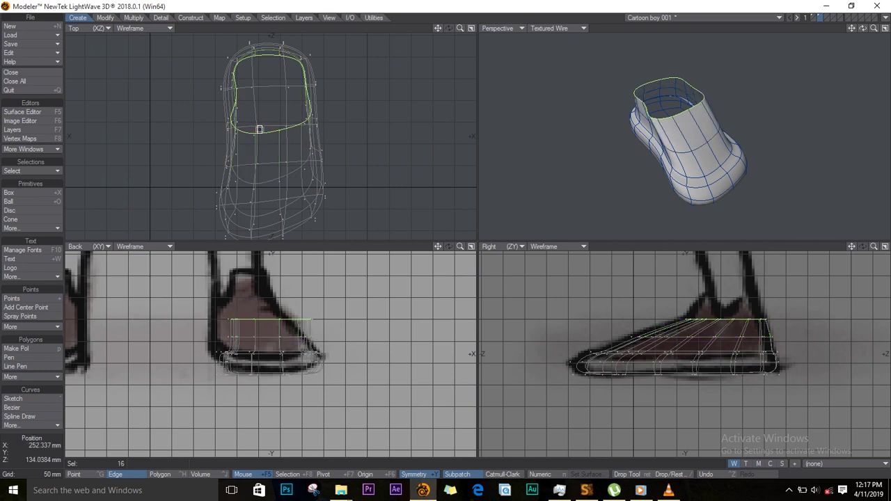
left_click_drag(275, 103, 235, 108)
key("t")
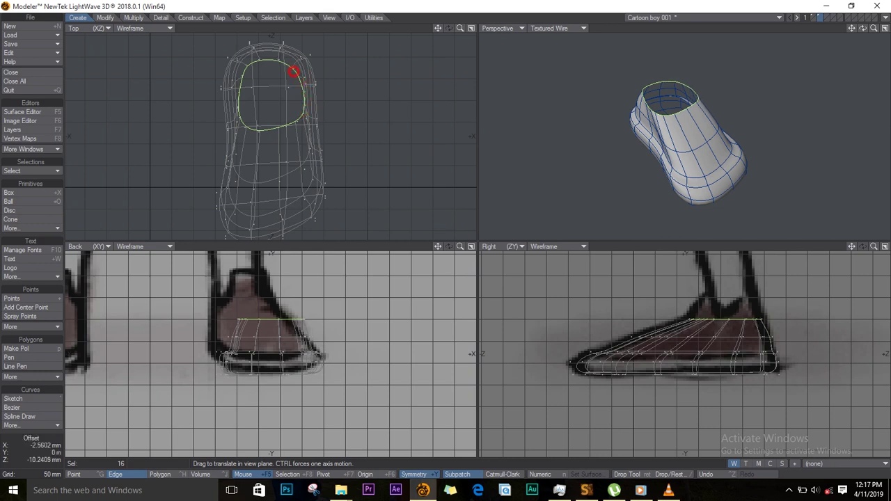
mouse_move(282, 125)
left_mouse_down()
mouse_move(279, 136)
mouse_move(294, 129)
left_mouse_up()
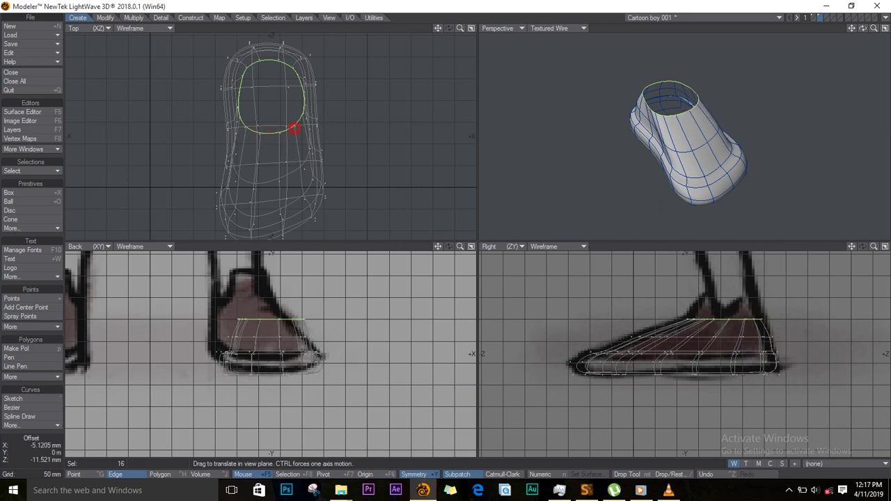
key("slash")
Step: Select the full edge loop midway up the shoe upper and convert it to a point selection
left_click(698, 144)
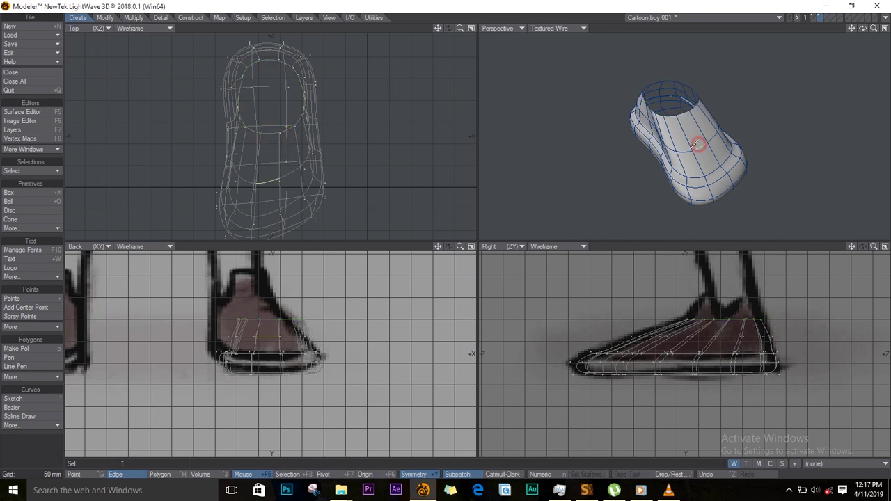
left_click_drag(686, 152, 674, 149)
left_click(671, 139)
left_click(57, 170)
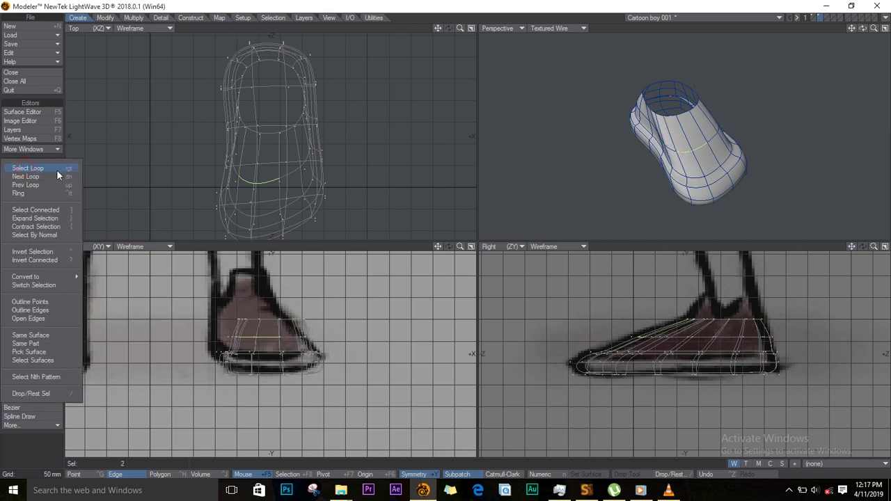
left_click(28, 175)
left_click_drag(862, 28, 516, 5)
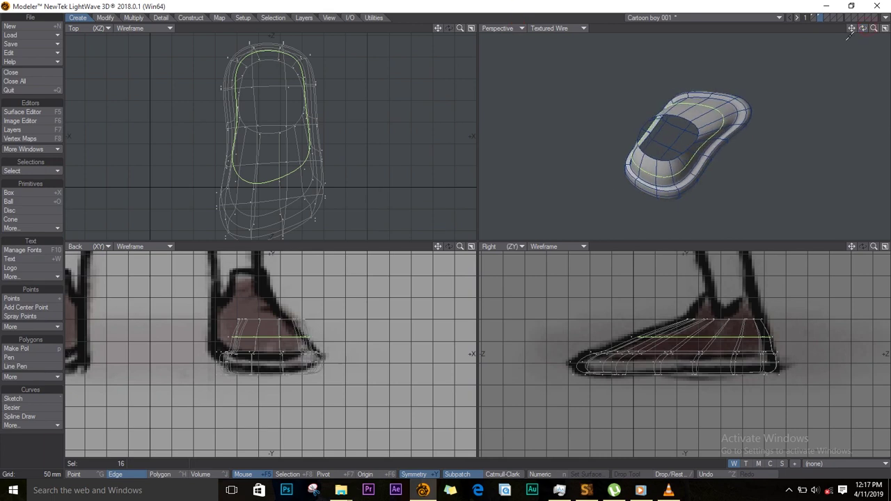
left_click(42, 172)
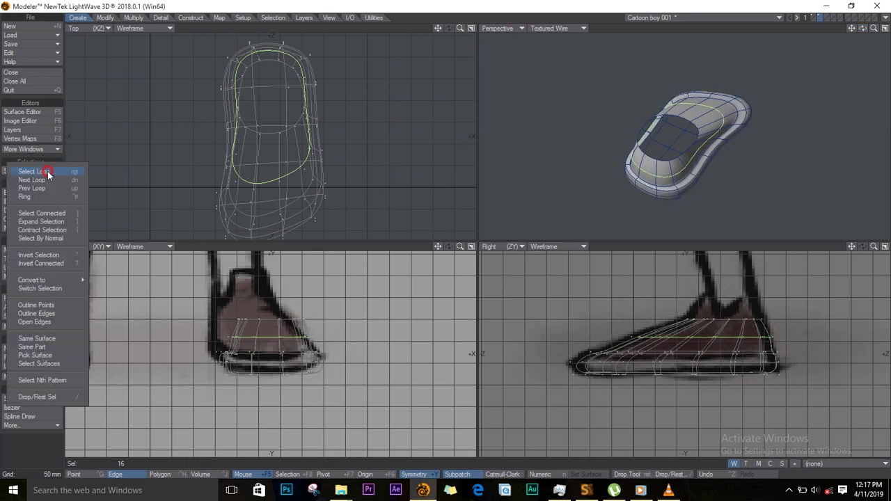
mouse_move(63, 279)
left_click(115, 289)
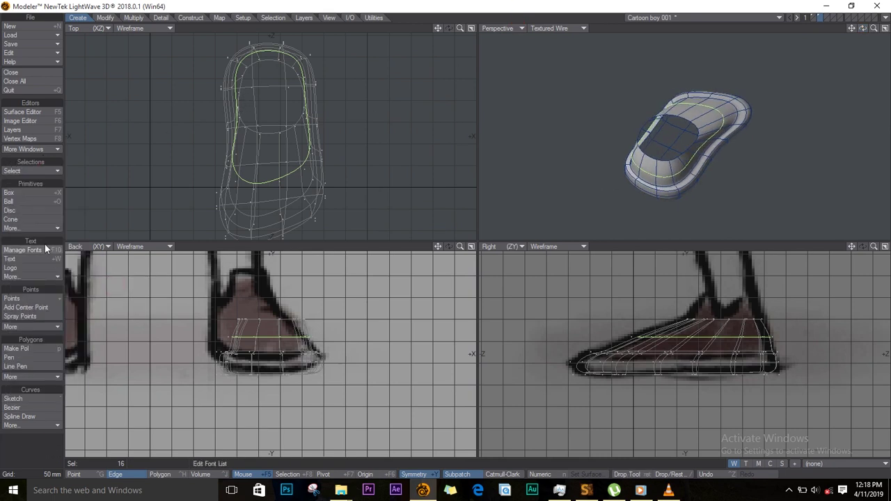
left_click(45, 171)
left_click(116, 277)
Step: Reshape the shoe upper's middle loop by moving its side points outward and repositioning its front and heel points
key("ctrl+t")
left_click_drag(239, 109, 227, 109)
left_click_drag(236, 133, 227, 133)
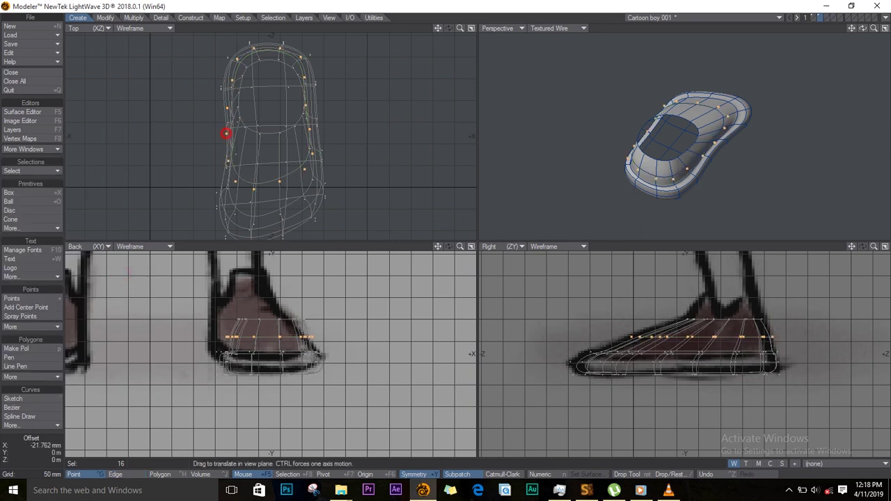
left_click_drag(313, 154, 295, 167)
left_click_drag(235, 182, 261, 188)
left_click_drag(279, 181, 238, 62)
left_click_drag(298, 75, 293, 59)
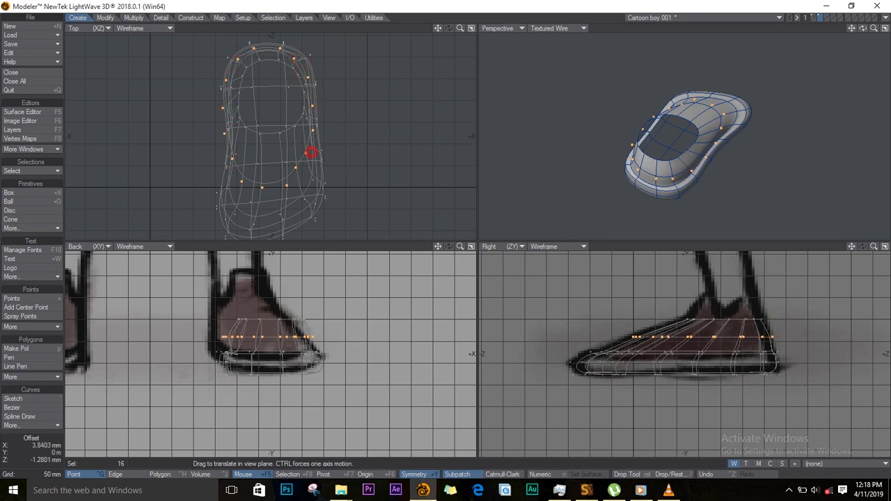
left_click_drag(311, 153, 317, 154)
left_click_drag(297, 169, 308, 171)
Step: Scale the shoe upper's middle point loop inward in the plan view and clear the selection
key("h")
left_click_drag(281, 119, 272, 119, "ctrl")
key("Return")
left_click_drag(732, 101, 589, 190, "alt")
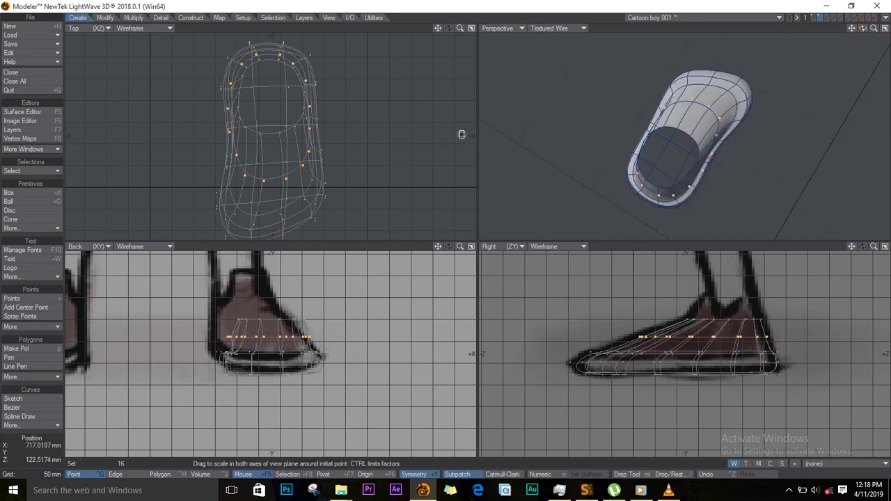
key("space")
key("space")
key("slash")
left_click_drag(863, 29, 683, 86)
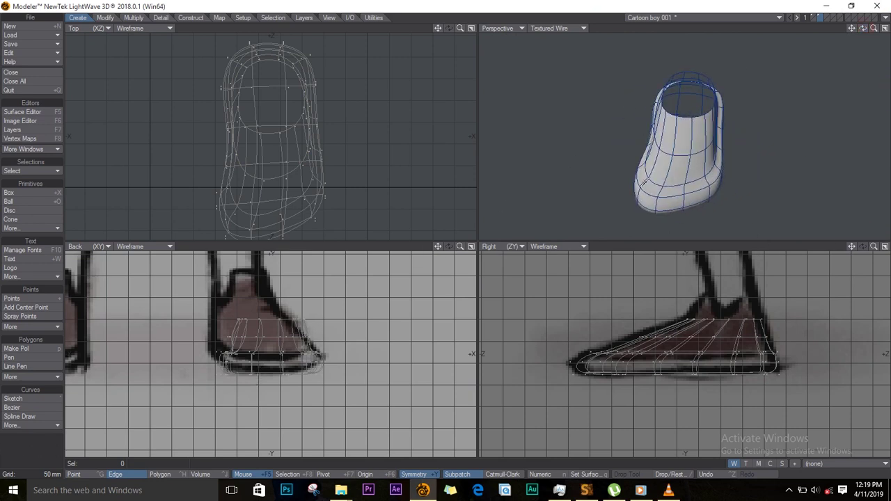
Step: Select the full edge loop where the sole meets the shoe upper, scale it narrower in the back view, and clear the selection
left_click(646, 191)
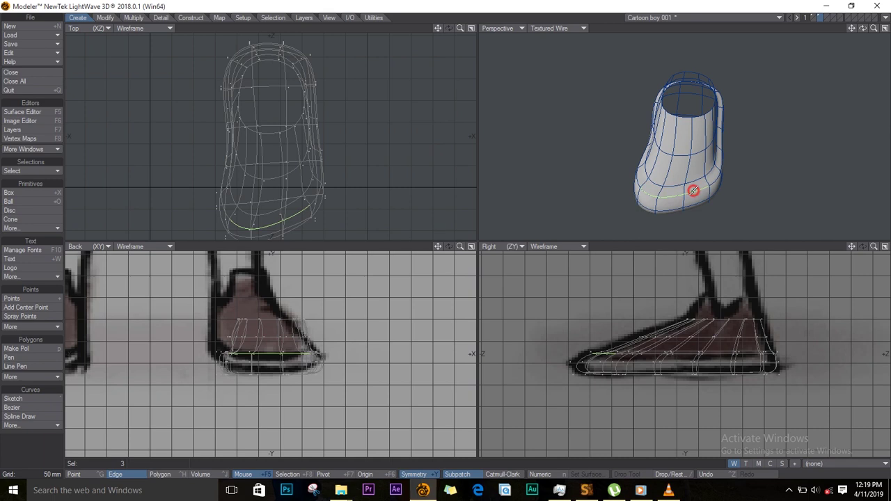
left_click(35, 173)
left_click(36, 173)
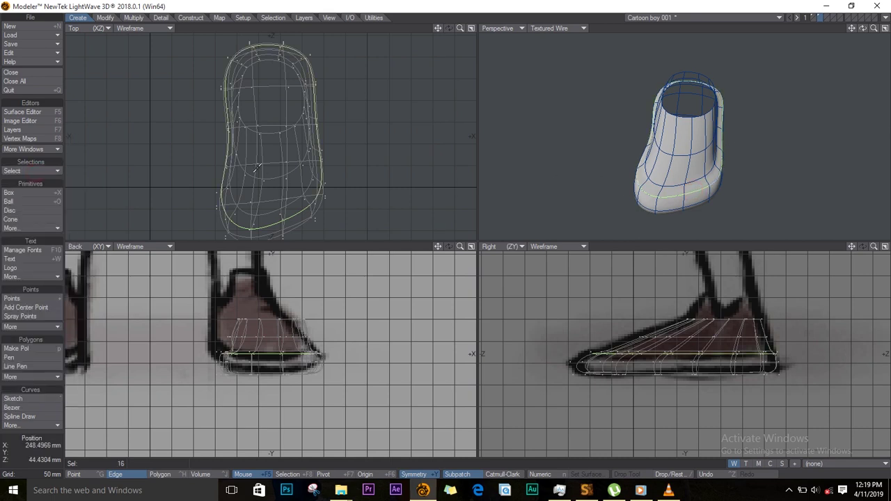
key("h")
left_click_drag(260, 358, 260, 356)
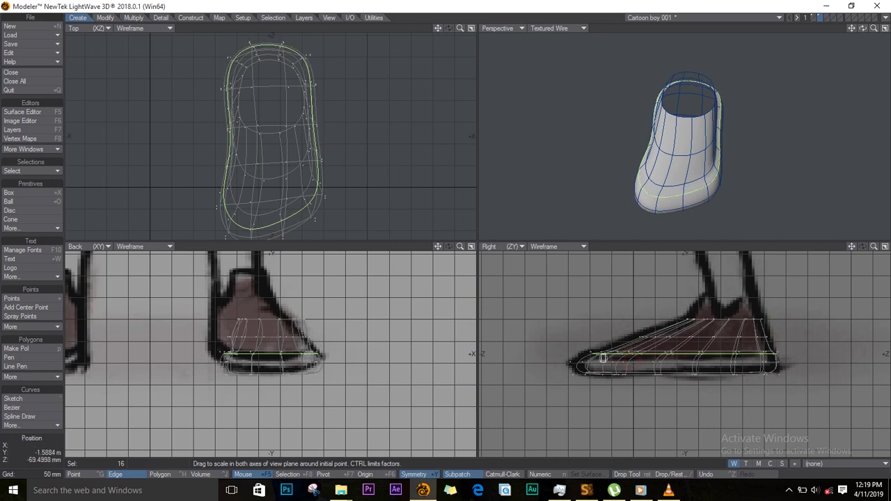
key("Return")
key("slash")
Step: Select the full edge loop around the shoe's ankle opening
left_click_drag(862, 29, 774, 151)
left_click(736, 319)
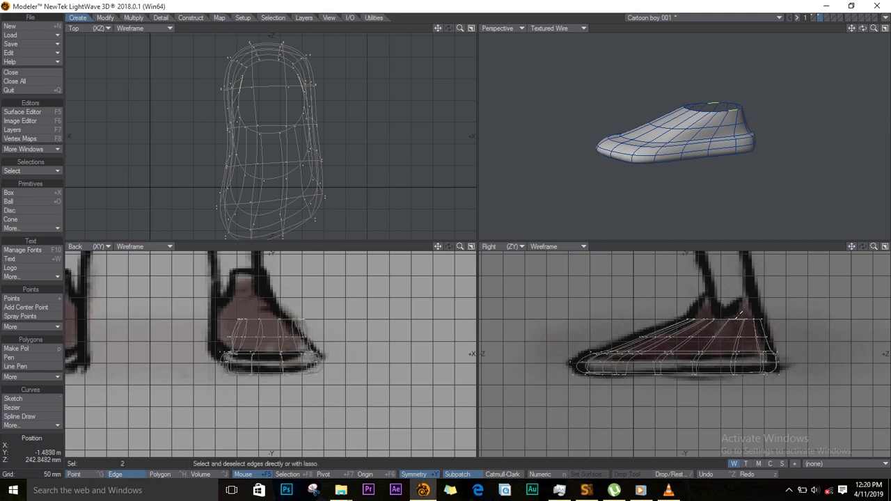
left_click(721, 323)
left_click(35, 171)
left_click(27, 216)
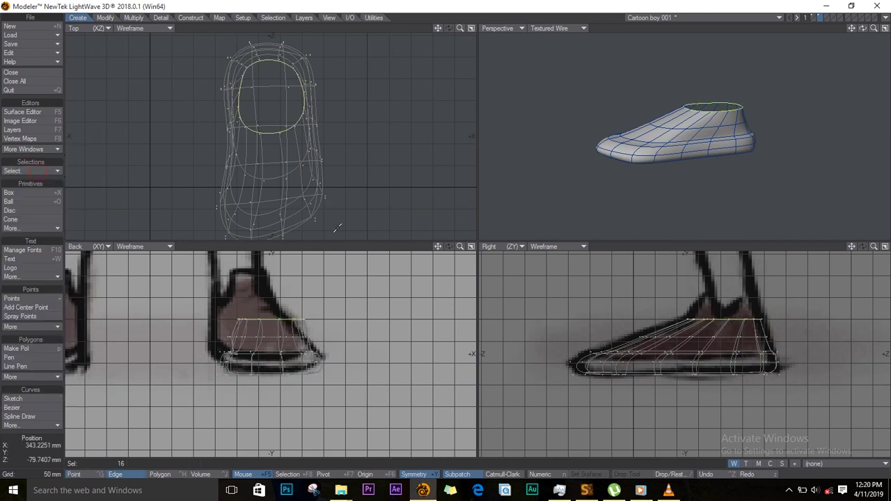
Step: Raise the ankle opening loop and shape it into a curved collar with front and heel peaks matching the side drawing
key("t")
left_click_drag(726, 321, 752, 304)
key("h")
key("ctrl+t")
mouse_move(698, 305)
left_mouse_down()
mouse_move(717, 301)
mouse_move(705, 279)
mouse_move(709, 308)
left_mouse_up()
left_click_drag(838, 61, 765, 91, "alt")
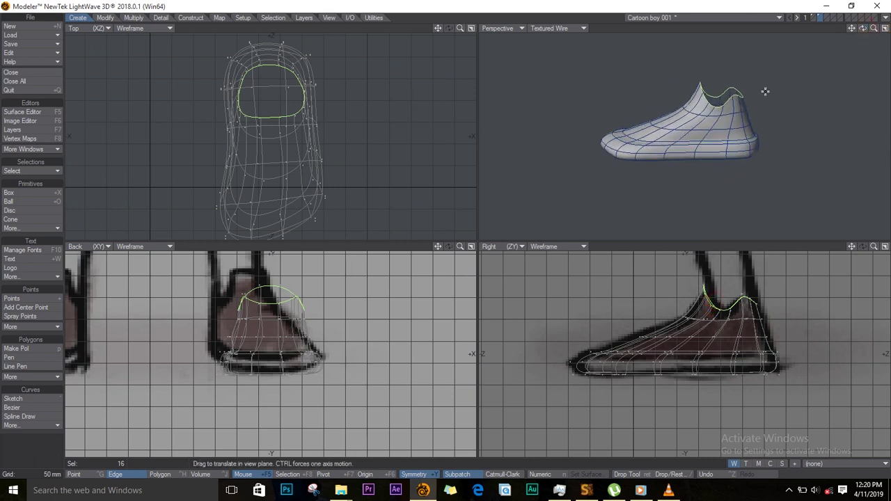
Step: Scale the ankle opening loop narrower in the back view
key("h")
mouse_move(272, 302)
left_mouse_down()
mouse_move(258, 303)
mouse_move(268, 307)
left_mouse_up()
key("Return")
Step: Extend the ankle opening edges down inside the shoe, flatten the new inner loop, and adjust its length in the side view
key("h")
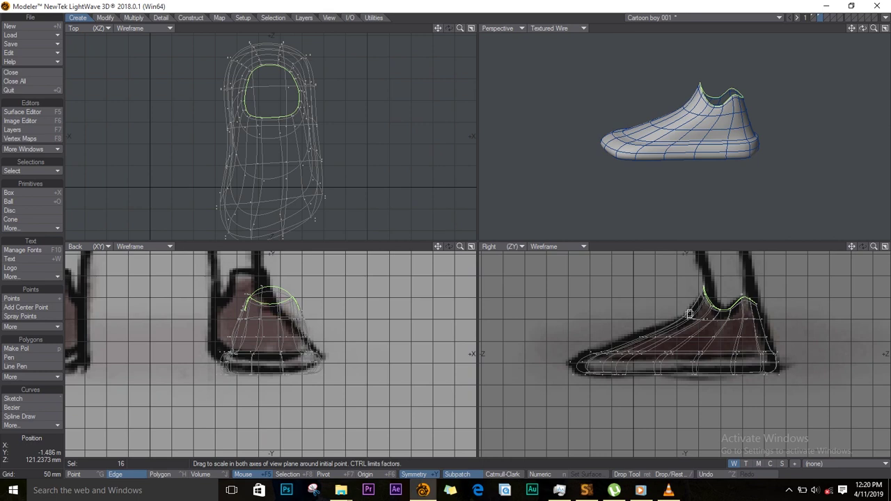
left_click_drag(716, 304, 722, 322)
key("t")
key("h")
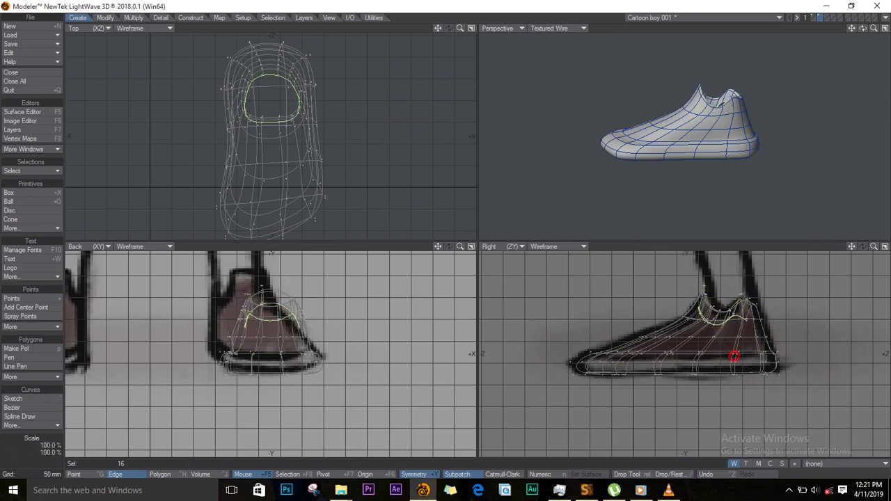
left_click_drag(735, 357, 736, 471)
left_click_drag(722, 320, 753, 320)
Step: Expand the selection to the whole inner collar lining, scale it inward in the plan view, and clear the selection
key("shift+bracketright")
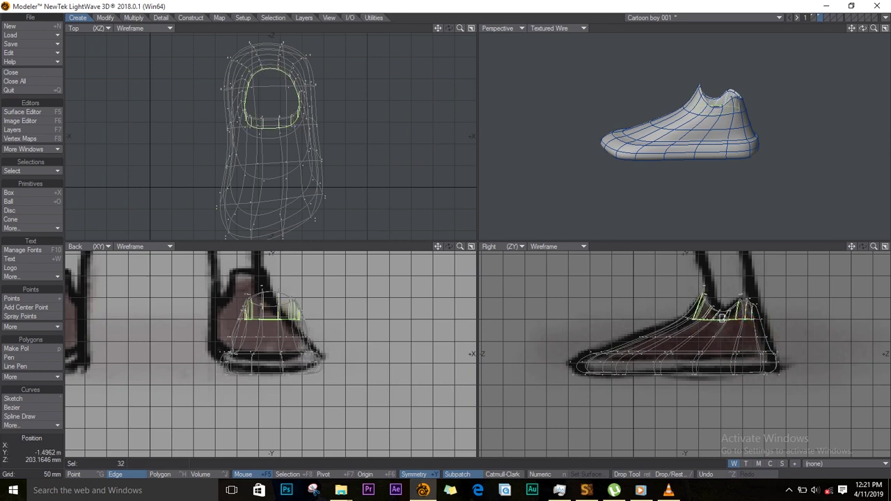
key("h")
left_click_drag(259, 93, 258, 116)
left_click_drag(863, 27, 801, 80)
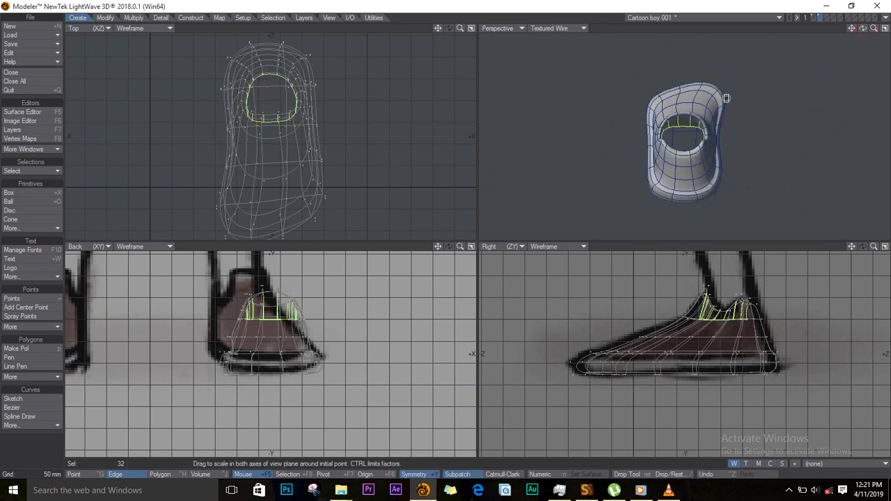
key("Return")
key("slash")
Step: Set the perspective view's shading to Texture and display the body layer in the background behind the shoe
left_click_drag(863, 27, 858, 23)
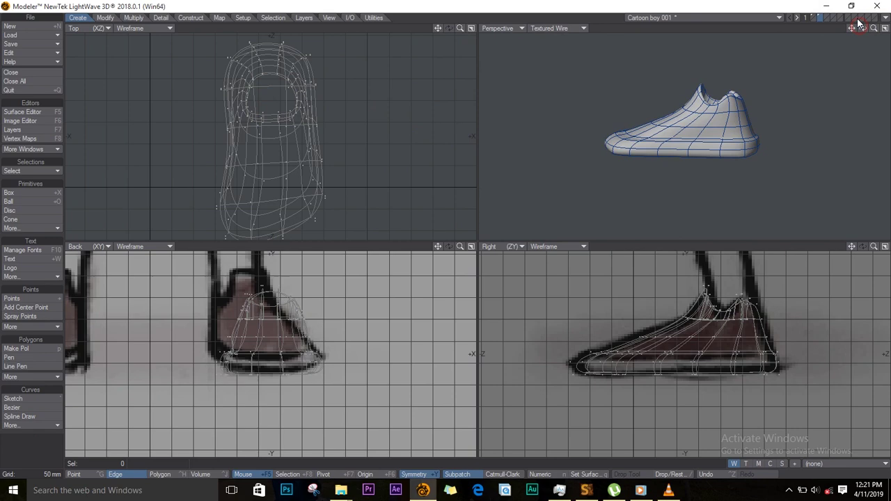
left_click_drag(586, 360, 612, 367, "ctrl+alt")
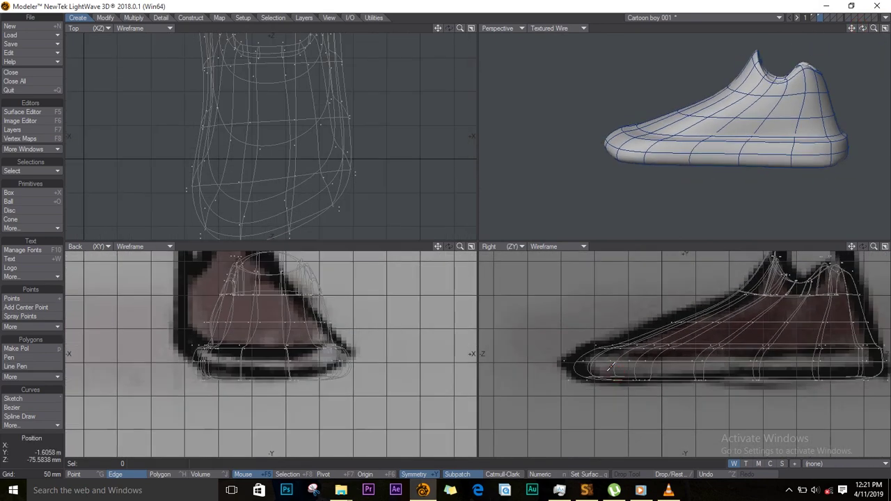
key("space")
key("space")
left_click(550, 28)
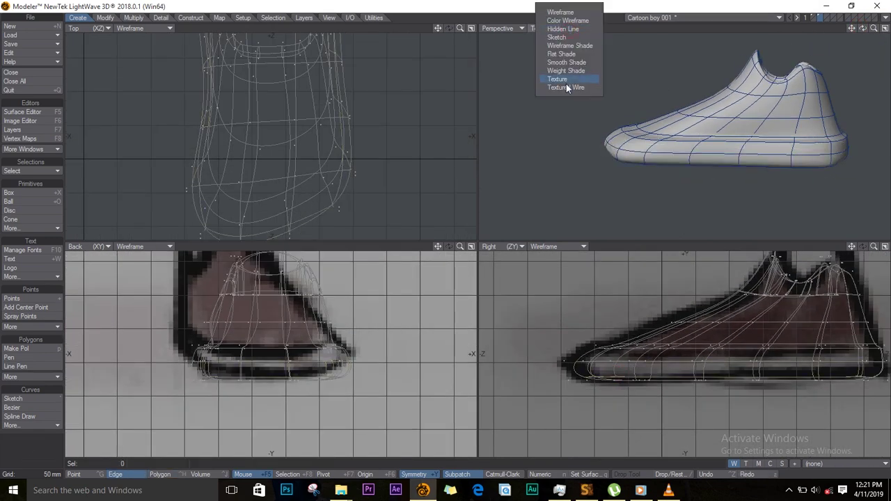
left_click(564, 78)
key("a")
mouse_move(864, 28)
left_mouse_down()
mouse_move(527, 1)
mouse_move(888, 138)
mouse_move(869, 70)
mouse_move(434, 101)
mouse_move(864, 32)
left_mouse_up()
left_click(815, 20)
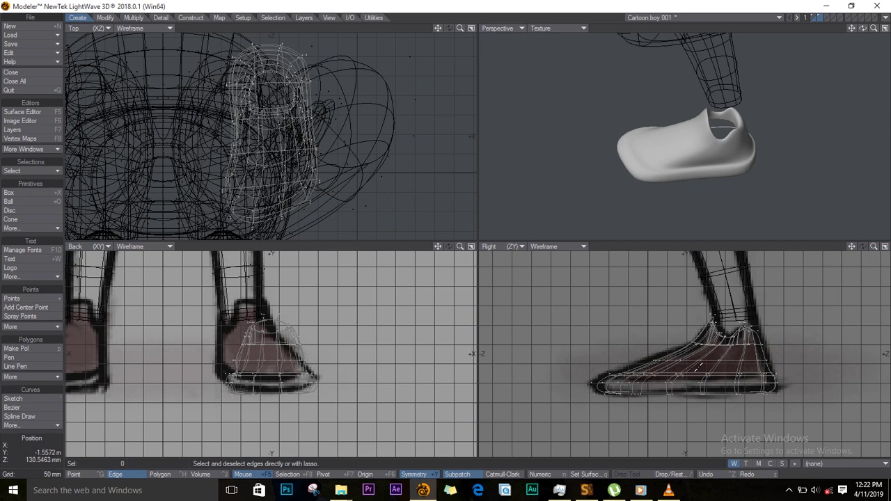
Step: Stretch the shoe lengthwise to about 106% in the side view and toggle the background body layer to check the fit
key("h")
left_click_drag(702, 367, 718, 366)
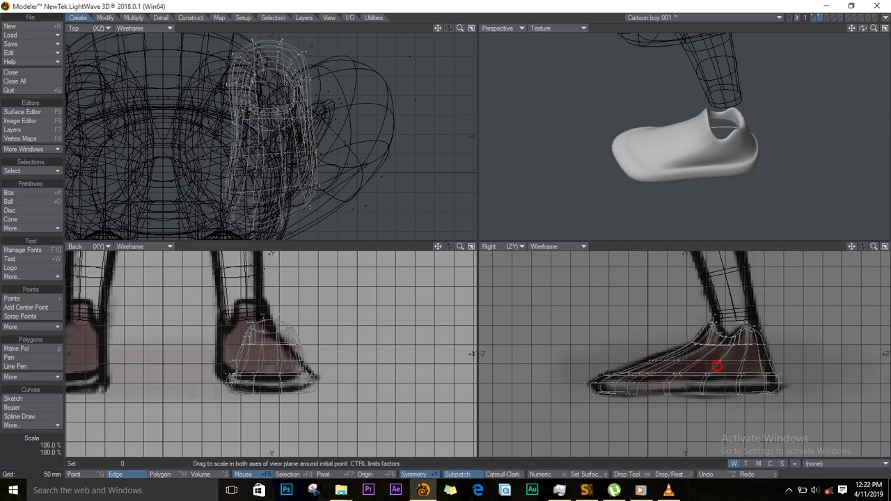
left_click(816, 19)
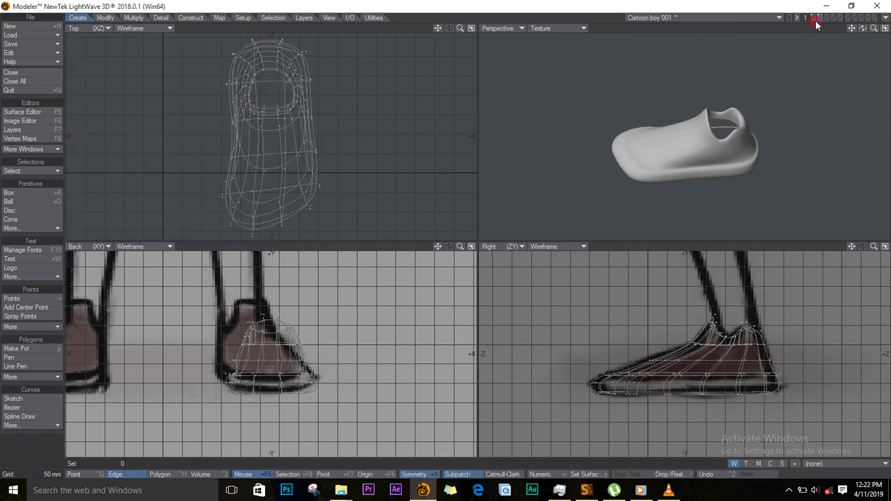
left_click(816, 19)
Step: Rotate the shoe in the plan view so its toe points outward, and move it under the leg
key("y")
key("t")
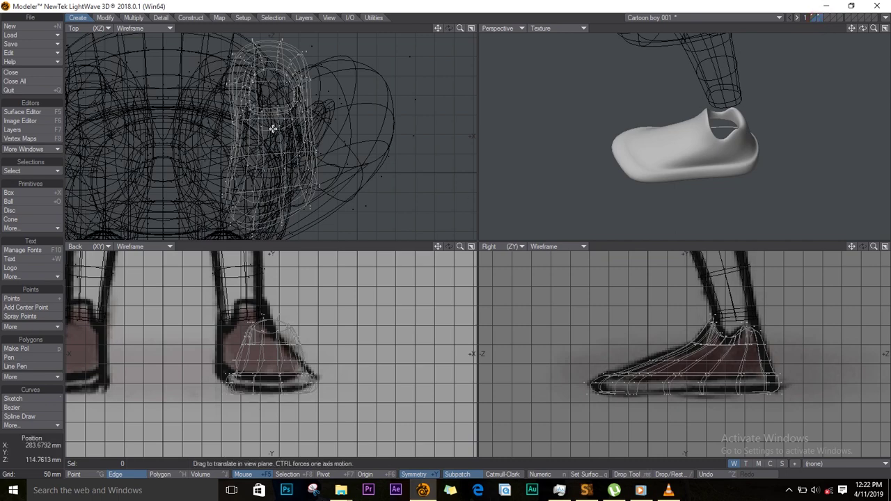
mouse_move(273, 129)
left_mouse_down()
mouse_move(256, 128)
mouse_move(264, 131)
mouse_move(250, 139)
mouse_move(266, 142)
mouse_move(249, 145)
mouse_move(271, 129)
left_mouse_up()
key("y")
key("t")
mouse_move(259, 357)
left_mouse_down()
mouse_move(266, 365)
mouse_move(255, 367)
left_mouse_up()
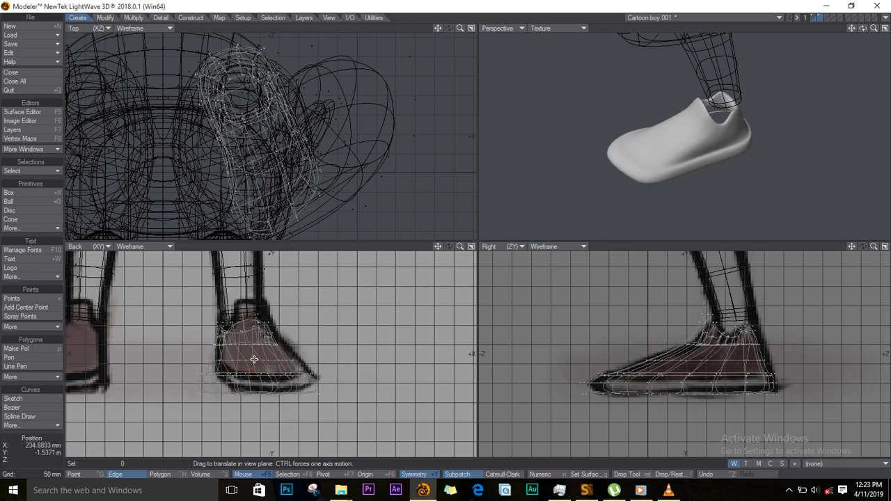
Step: Widen the shoe to about 108% in the back view, shift it about 13 mm along Z, and clear the active tool
left_click_drag(863, 28, 649, 208)
key("h")
left_click_drag(250, 361, 258, 360)
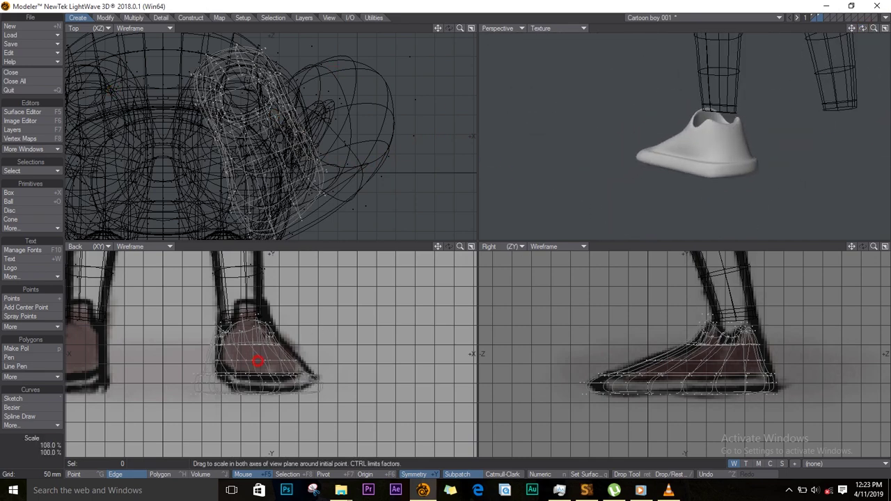
left_click_drag(862, 28, 880, 5)
left_click_drag(707, 377, 715, 387)
key("t")
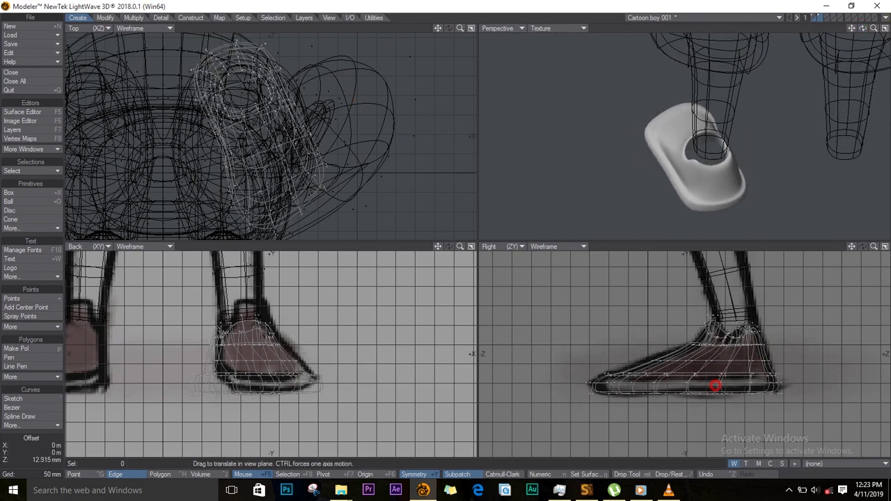
key("Return")
key("slash")
Step: Bring the body layer to the foreground with the shoe behind it, and select the edge loops at both leg ends
left_click(819, 16)
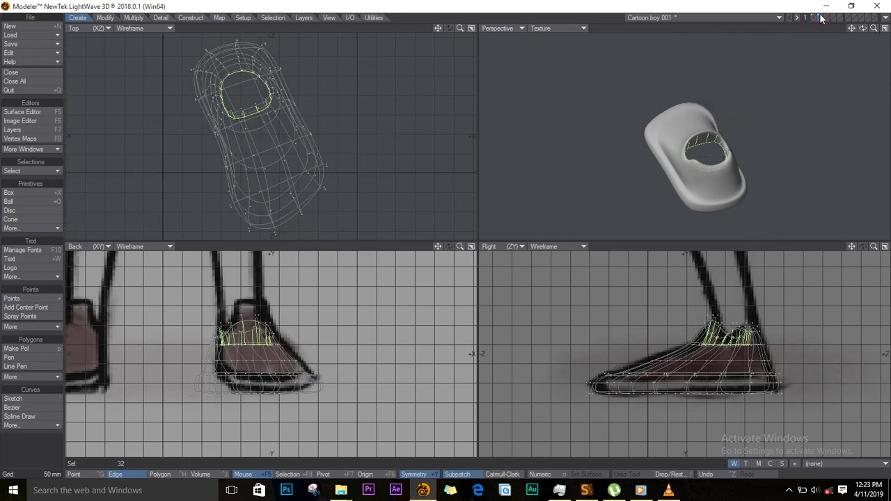
left_click(814, 15)
left_click(820, 20)
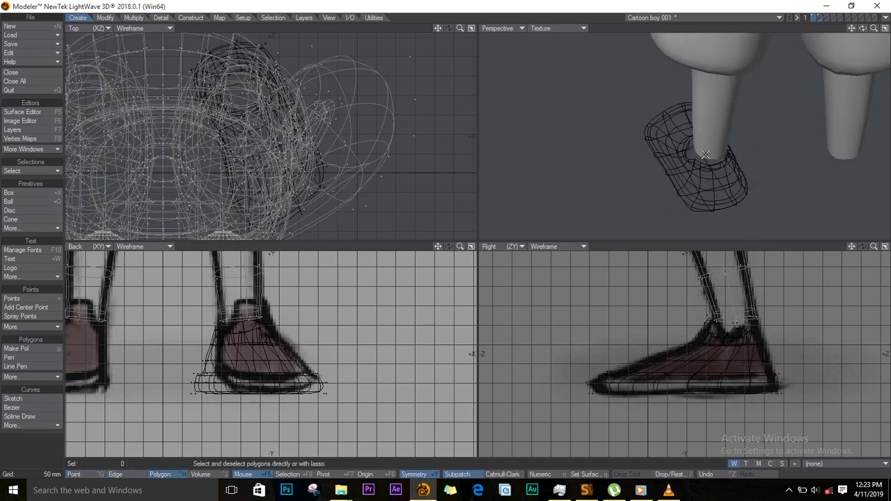
left_click(729, 325)
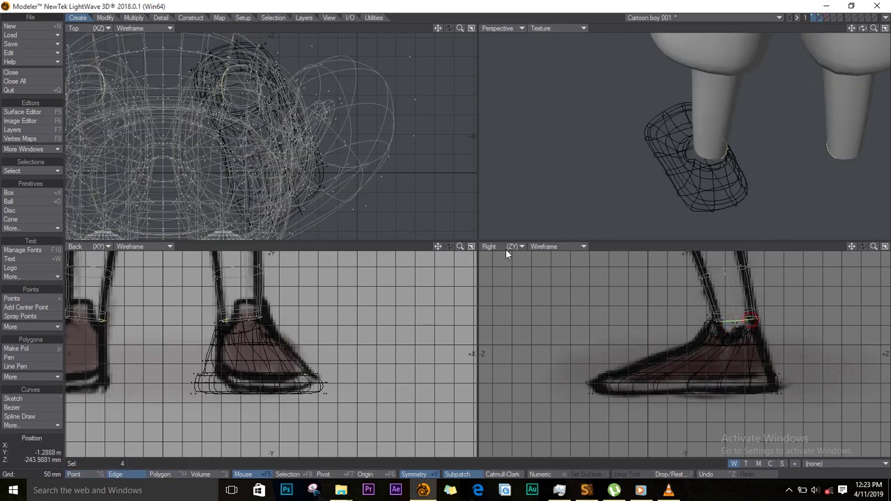
left_click(56, 170)
left_click(58, 174)
Step: Move the leg-end loops down into the shoe's ankle opening
key("t")
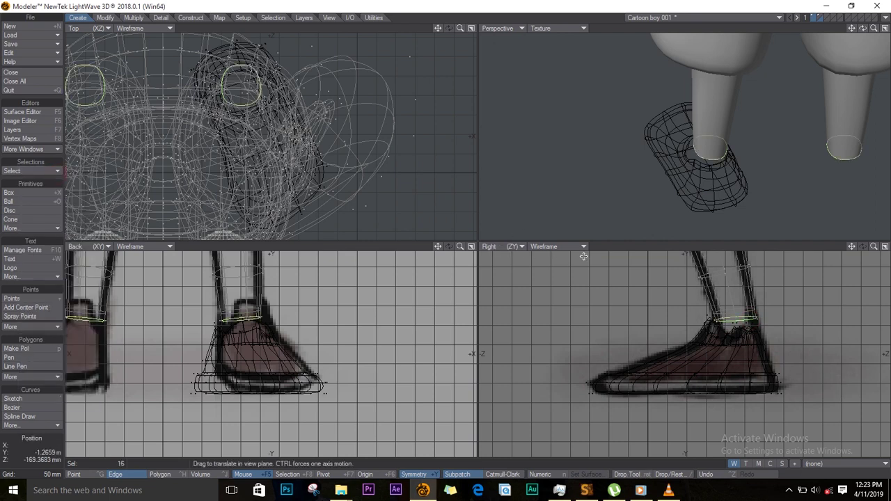
left_click_drag(740, 324, 740, 342)
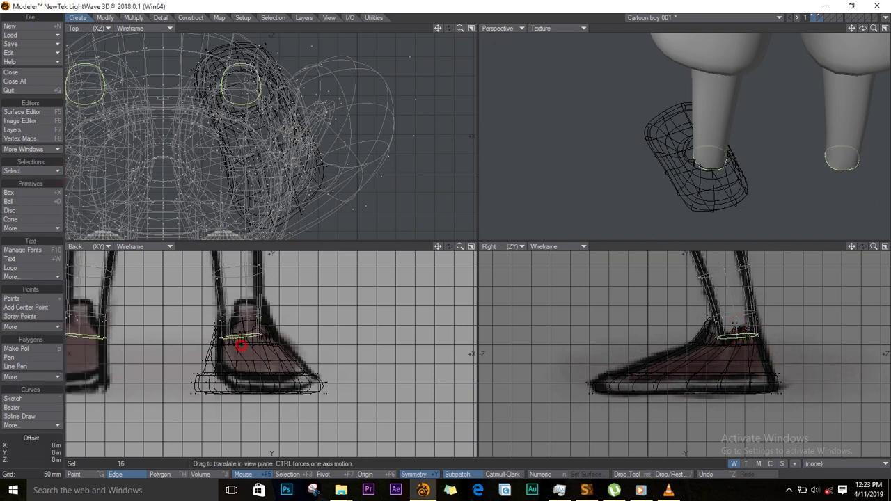
left_click_drag(240, 345, 241, 359)
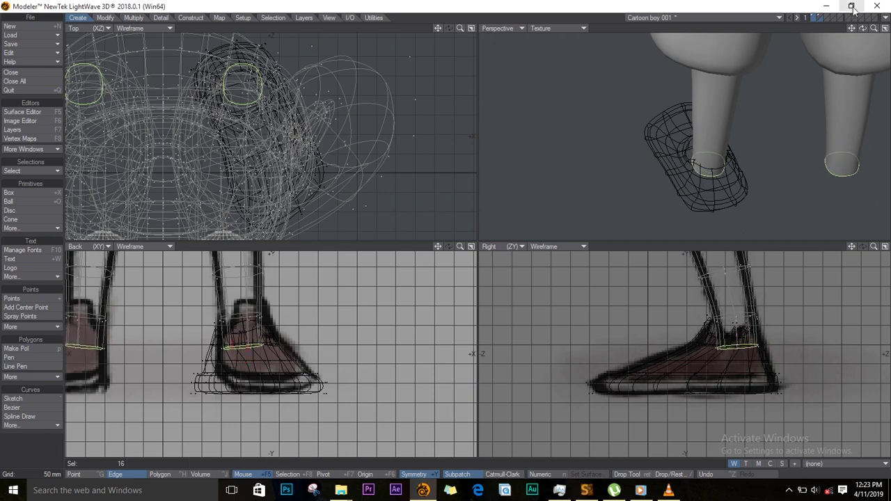
Step: Show the body and shoe layers together, scale the leg-end loops to fit inside the shoe collar, and clear the selection
left_click(822, 16, "shift")
left_click_drag(865, 29, 595, 56)
key("h")
mouse_move(747, 355)
left_mouse_down()
mouse_move(774, 356)
mouse_move(735, 355)
mouse_move(744, 354)
left_mouse_up()
key("t")
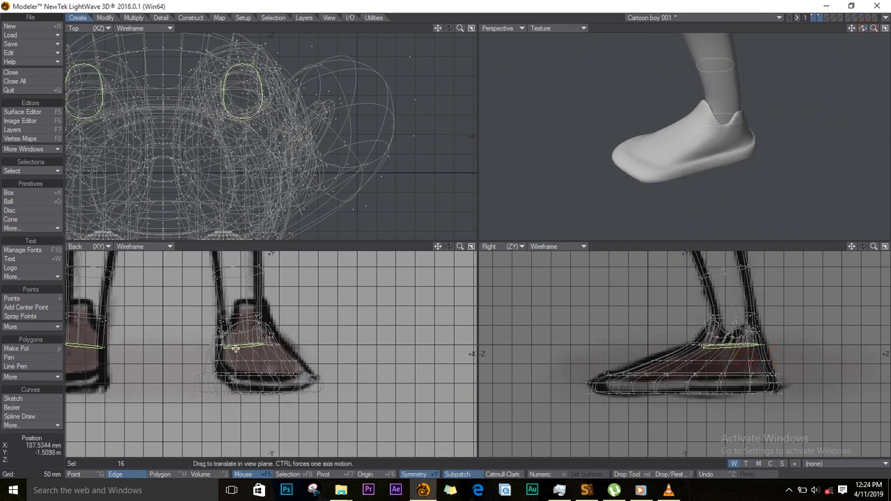
key("h")
left_click_drag(241, 350, 262, 357)
key("slash")
key("slash")
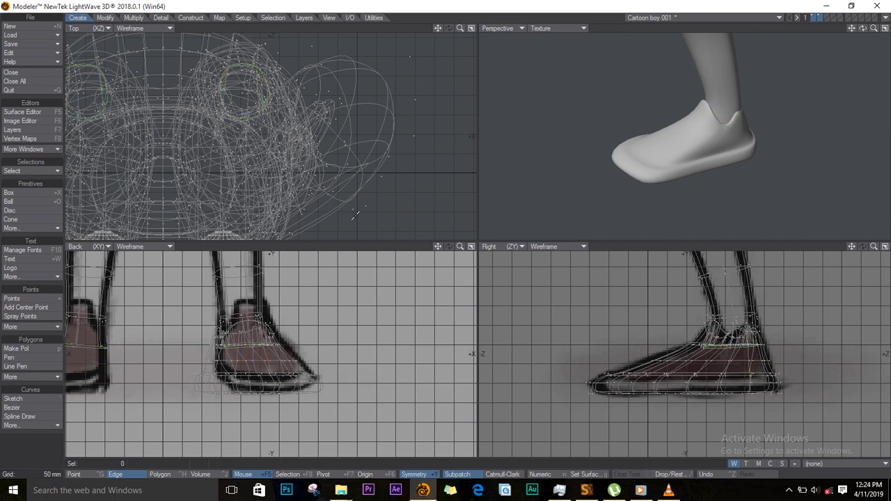
Step: Select all the shoe's polygons, mirror them across the X axis onto the other leg, and clear the selection
left_click_drag(865, 29, 825, 70)
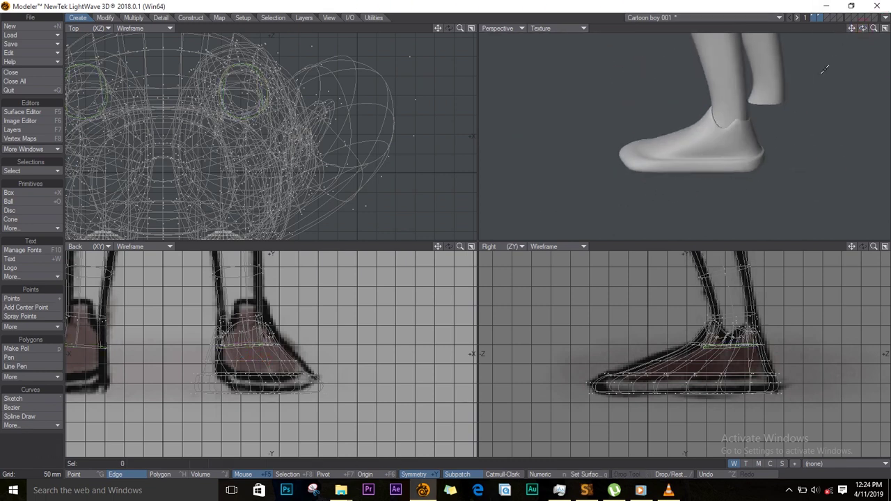
key("ctrl+h")
double_click(664, 148)
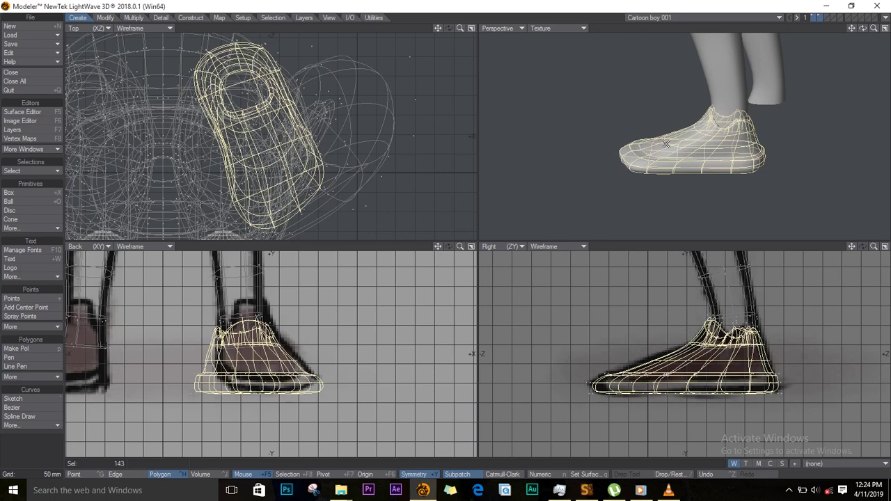
key("shift+v")
left_click(481, 90)
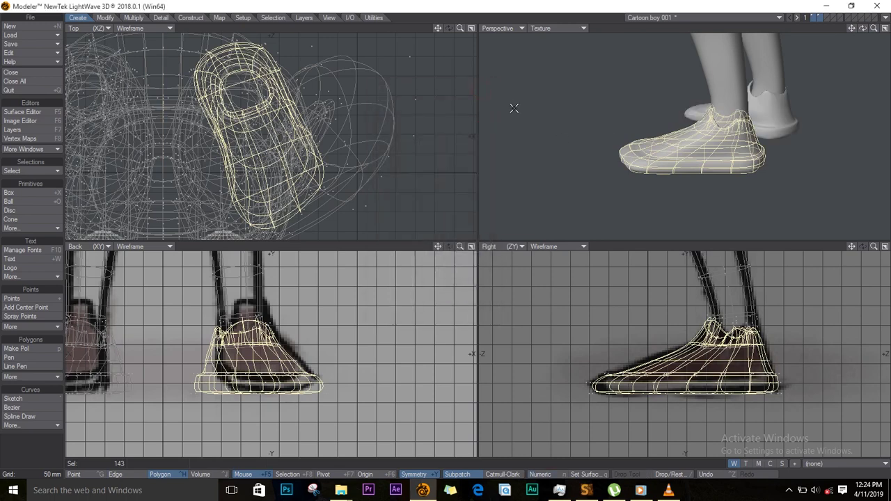
key("slash")
Step: Examine the whole character with both shoes from several angles in a full-size perspective view
left_click_drag(866, 29, 791, 72)
key("a")
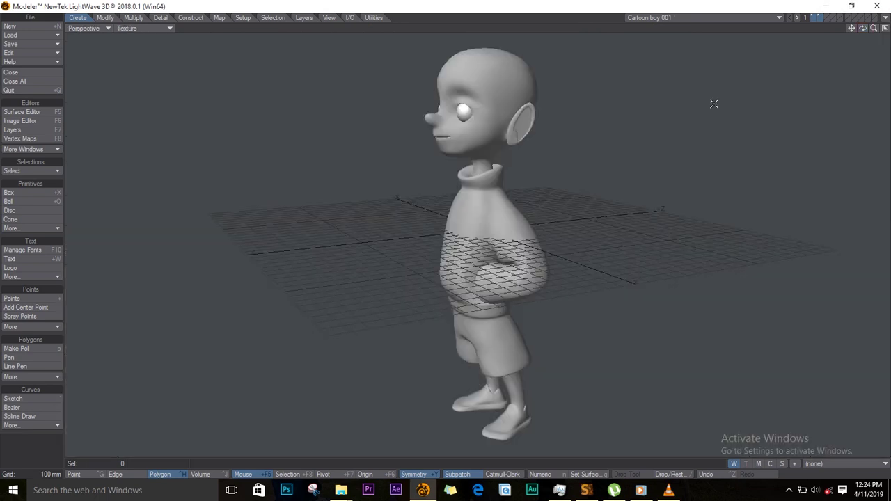
left_click(885, 27)
left_click_drag(863, 28, 788, 36)
left_click_drag(888, 10, 265, 81)
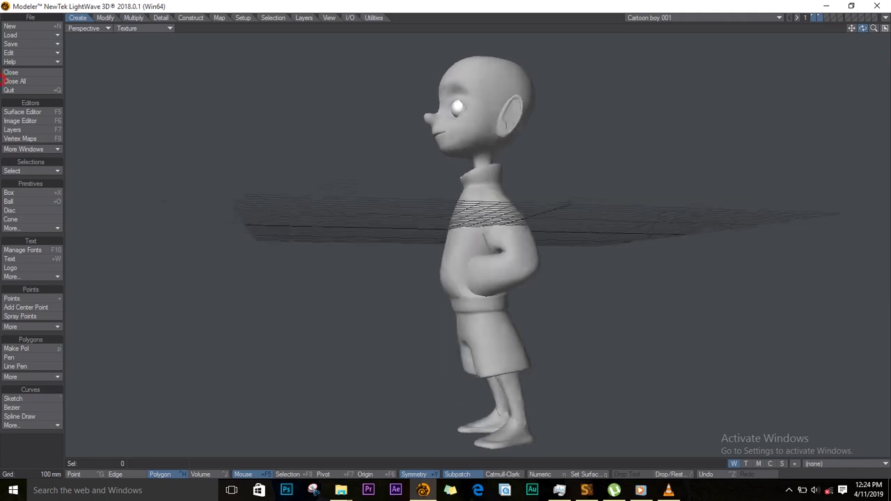
left_click_drag(2, 81, 500, 56)
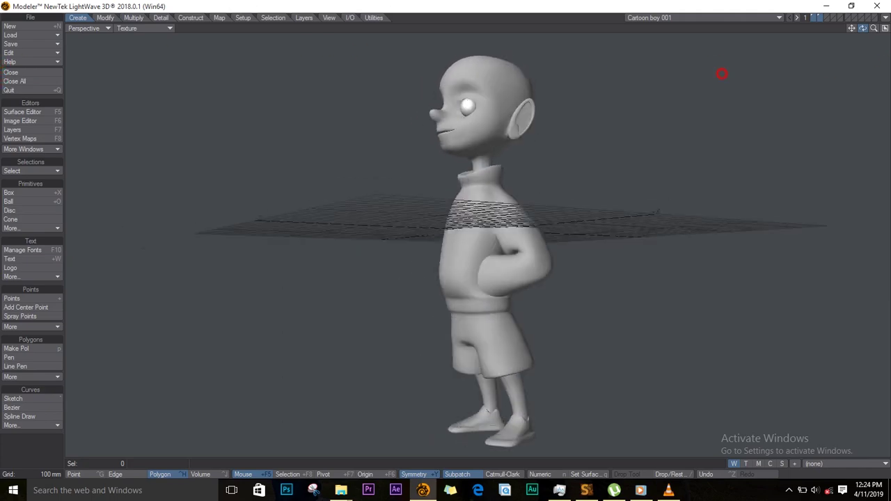
left_click_drag(722, 74, 445, 51)
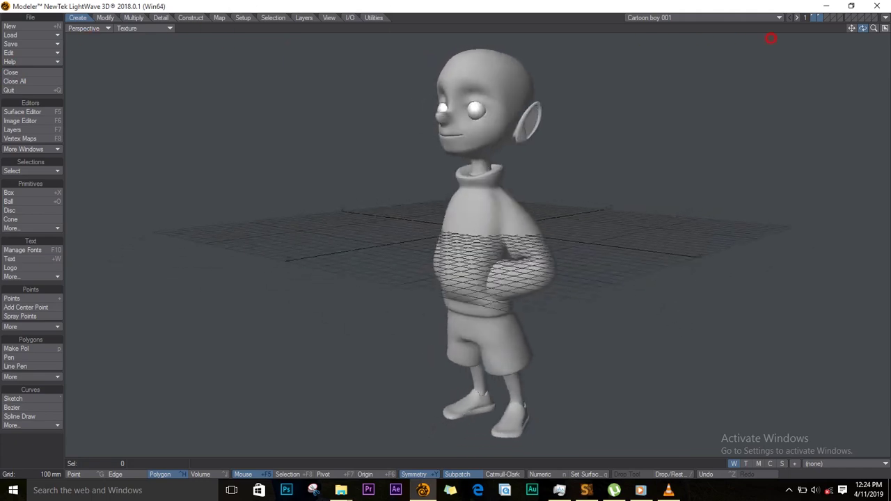